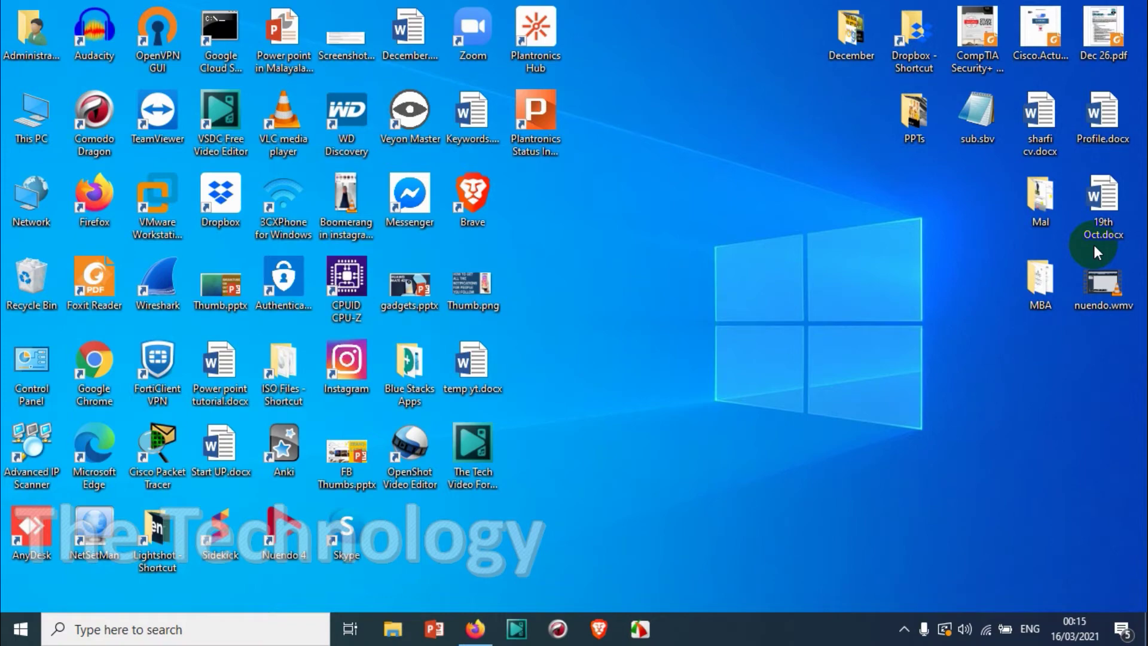
# - Launch Outlook 2016 from the Windows taskbar search
pyautogui.click(20, 629)
pyautogui.write('o')
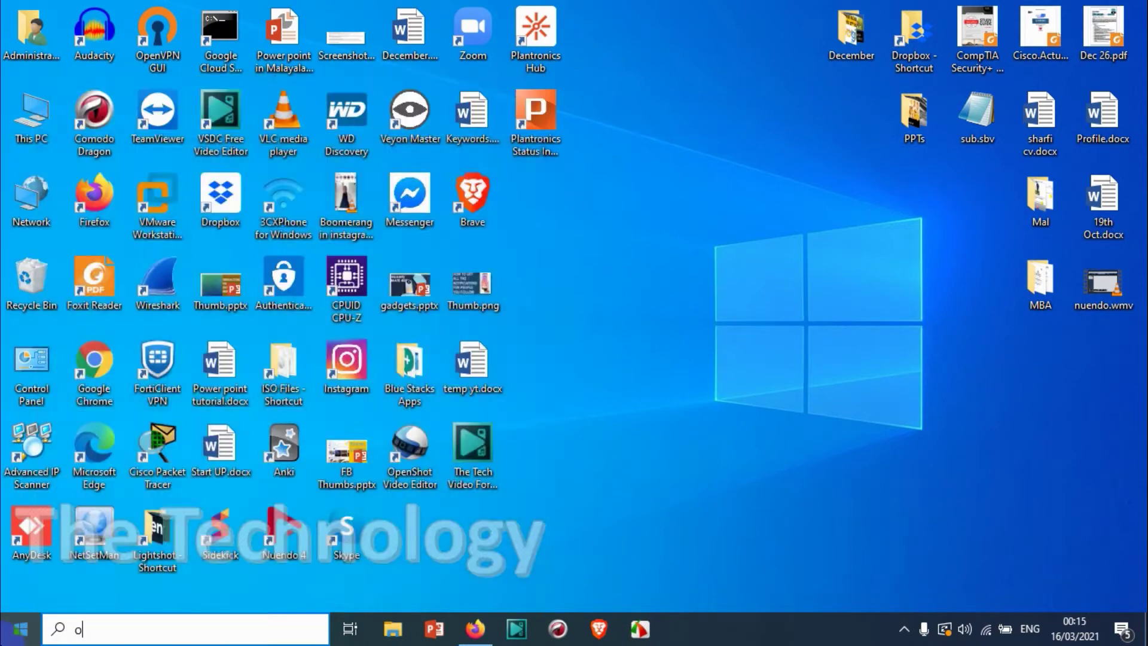
pyautogui.write('ut')
pyautogui.press('Escape')
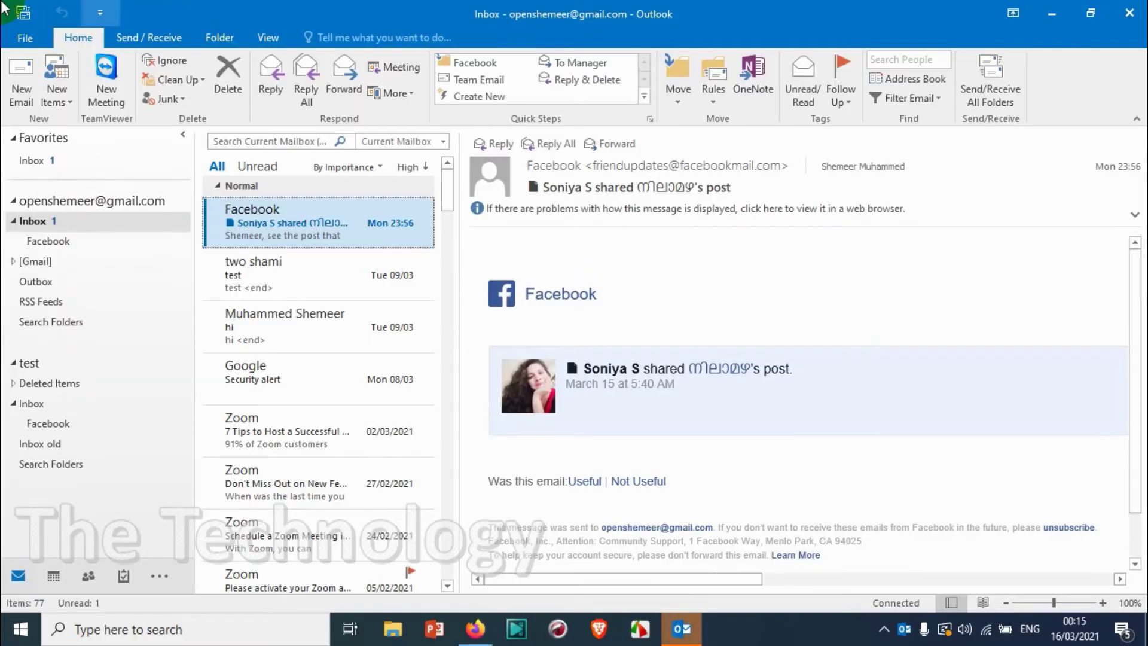
# - Start a new HTML-format email and review its available signatures without inserting one
pyautogui.click(21, 85)
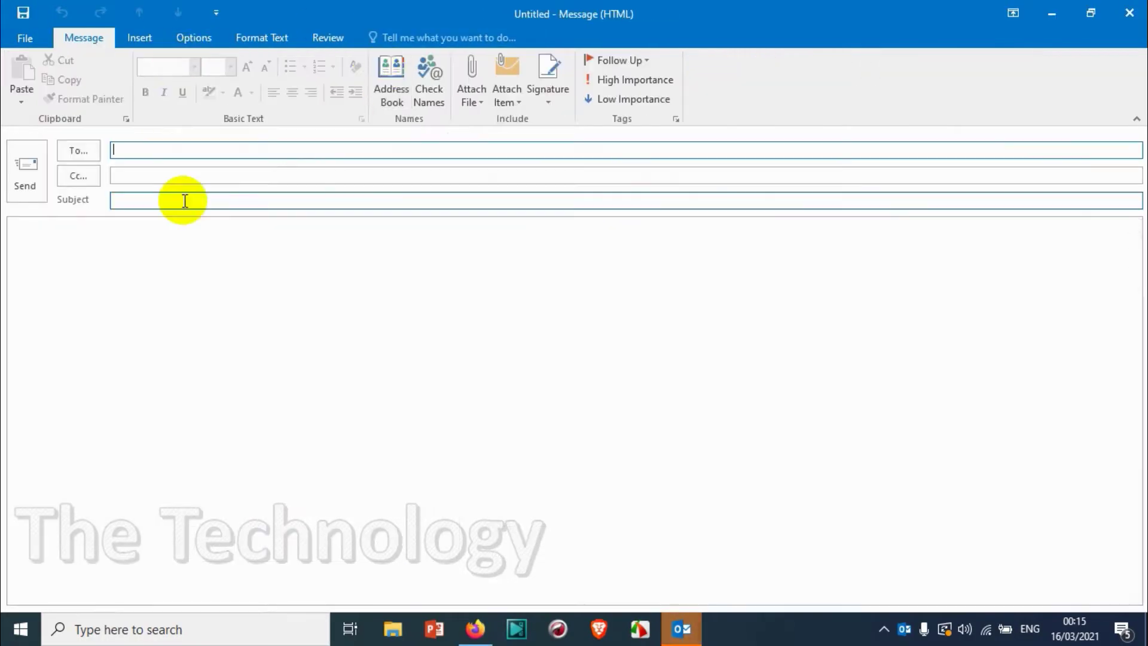
pyautogui.click(278, 291)
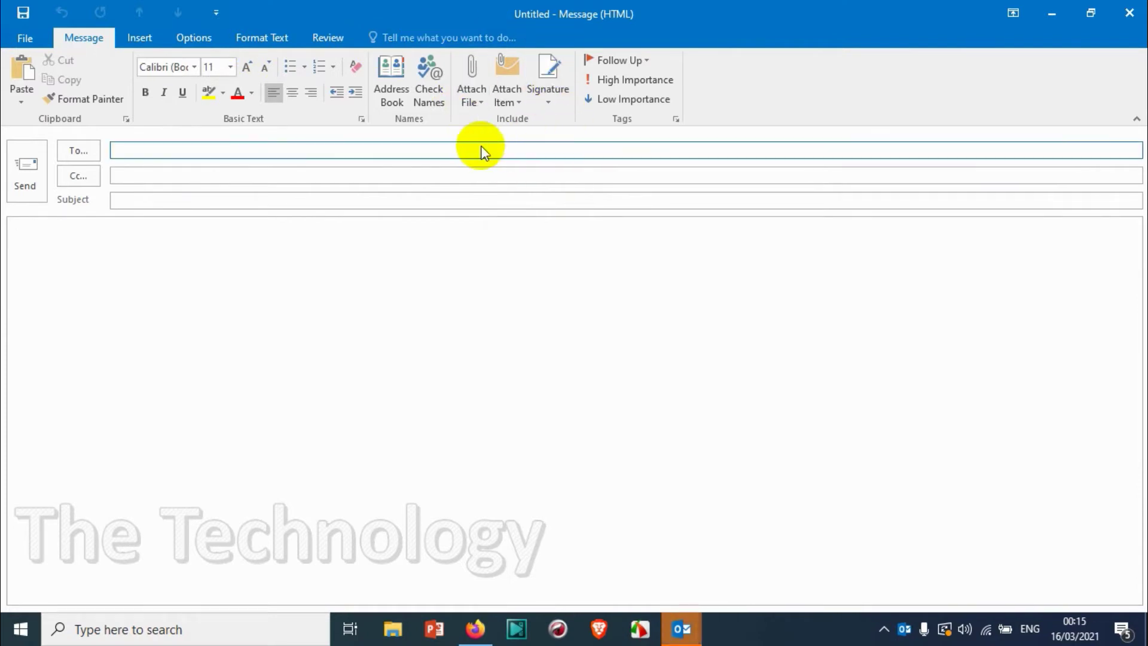
pyautogui.click(554, 102)
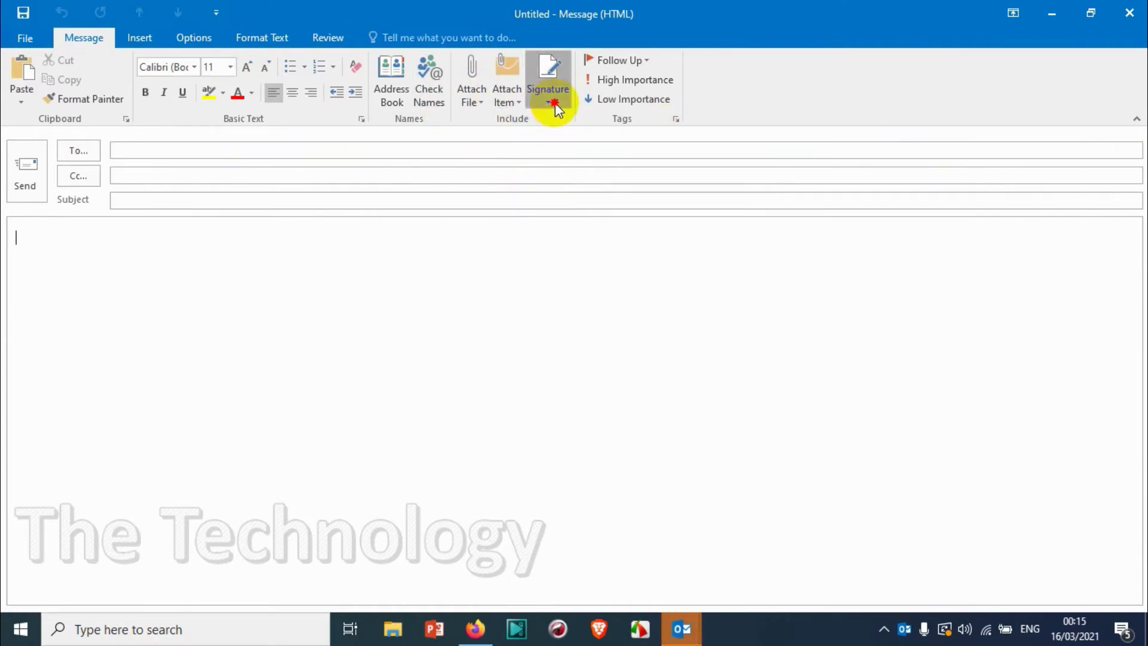
pyautogui.click(549, 99)
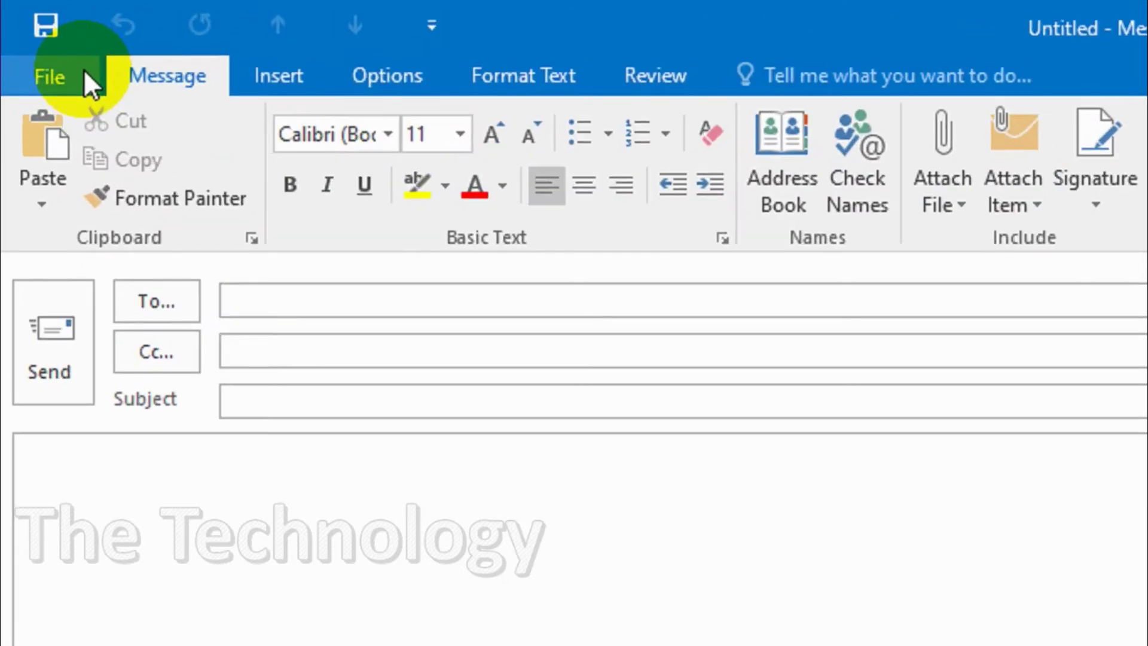
# - Reach the Outlook Options dialog from the message's File backstage
pyautogui.click(83, 70)
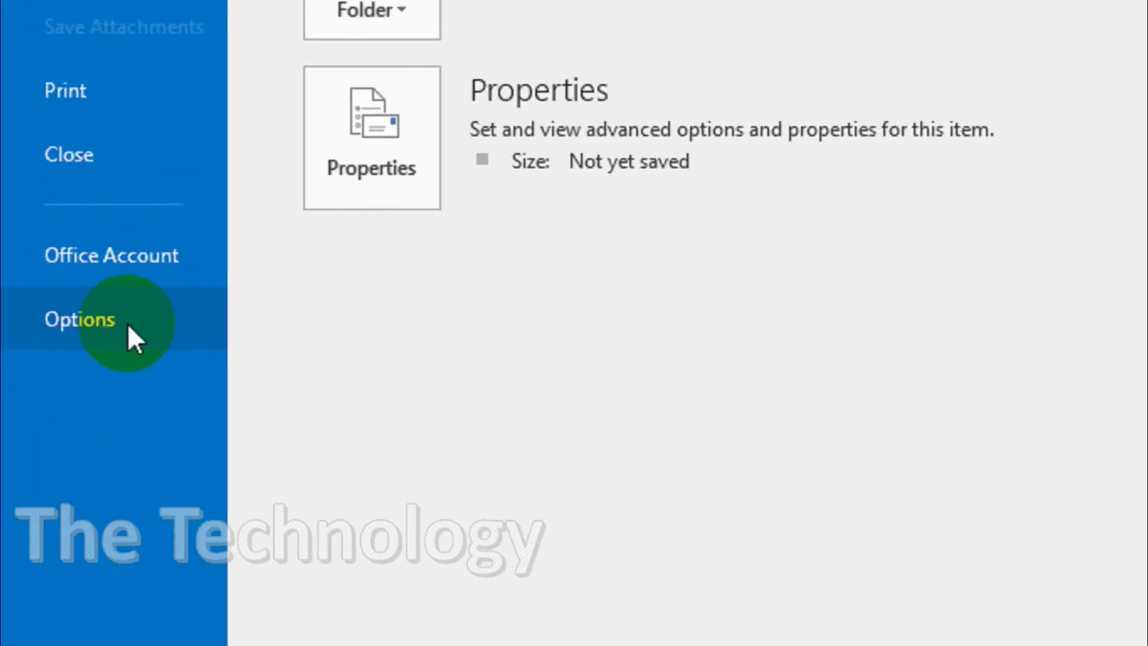
pyautogui.click(127, 323)
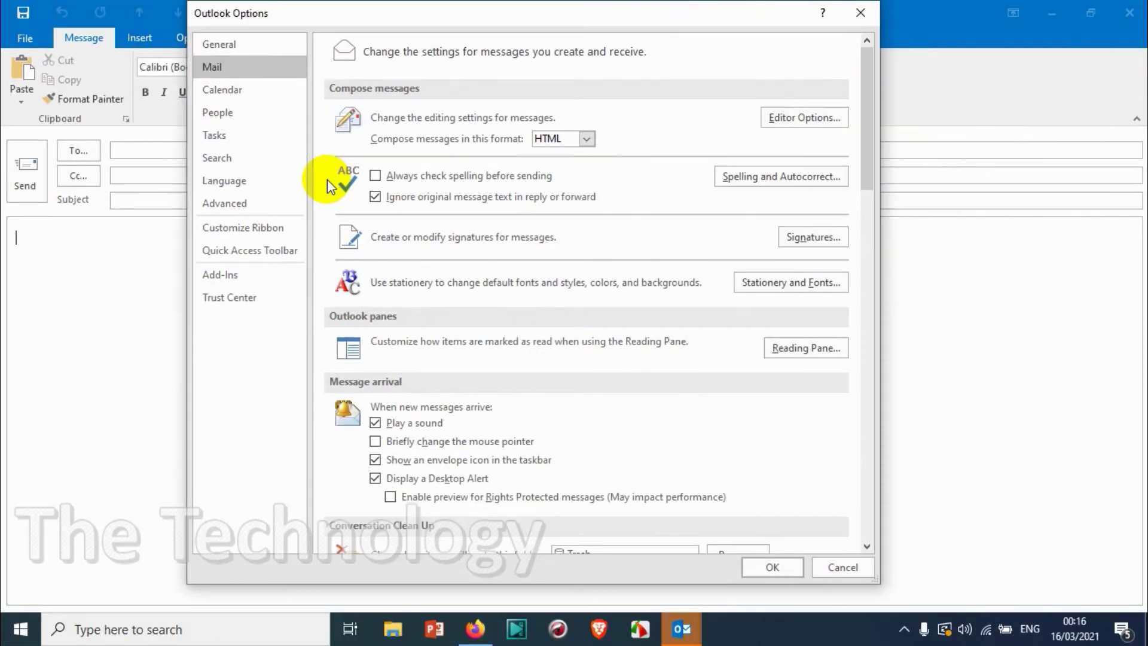
# - In Mail options, set 'Compose messages in this format' to Rich Text and confirm with OK
pyautogui.click(238, 47)
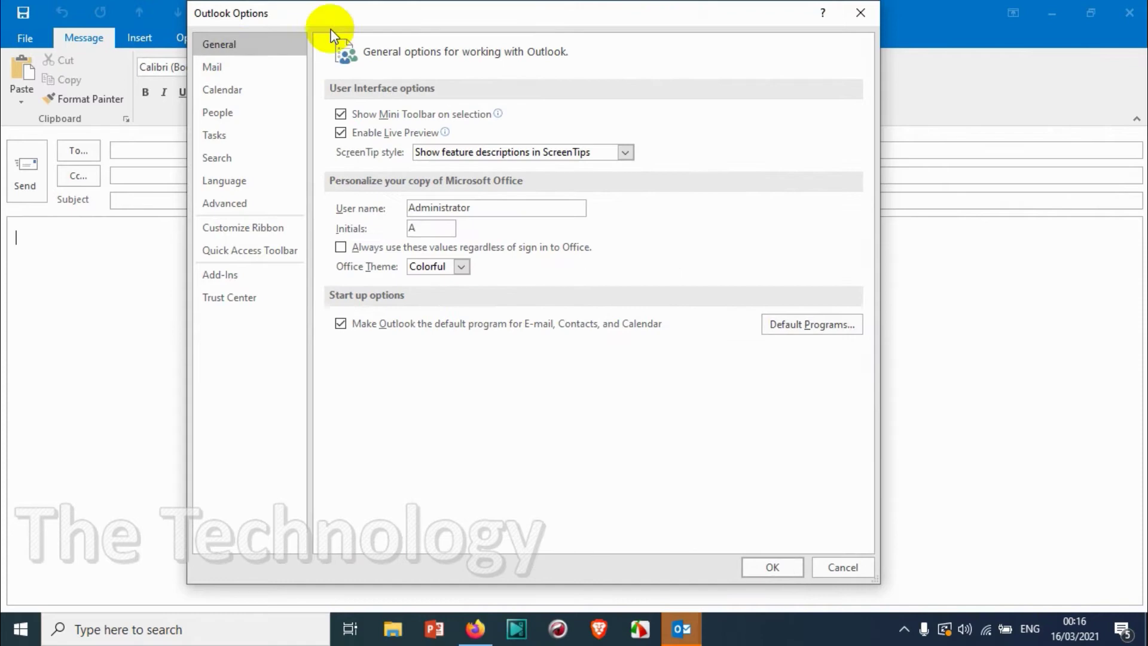
pyautogui.click(252, 66)
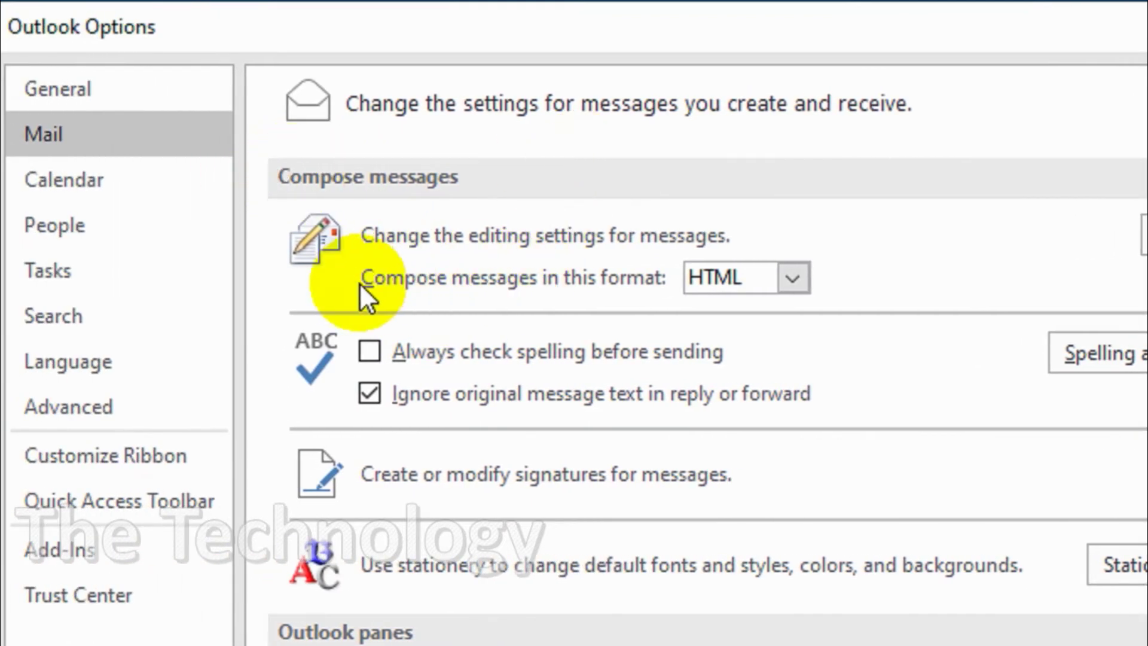
pyautogui.moveTo(370, 283); pyautogui.dragTo(603, 286)
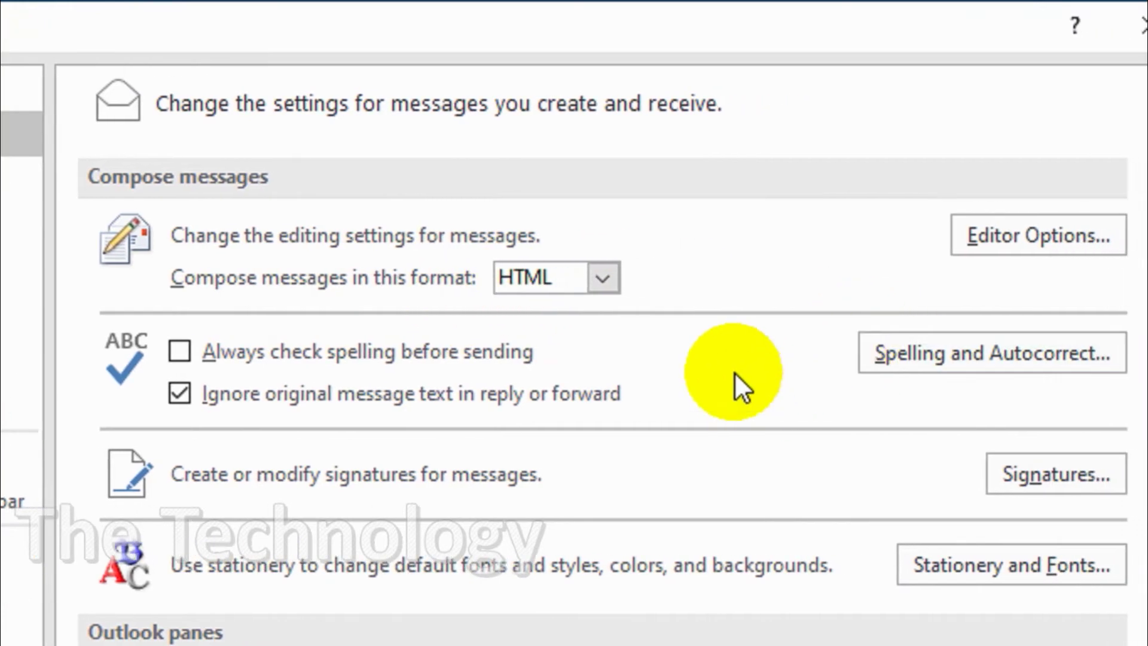
pyautogui.click(582, 283)
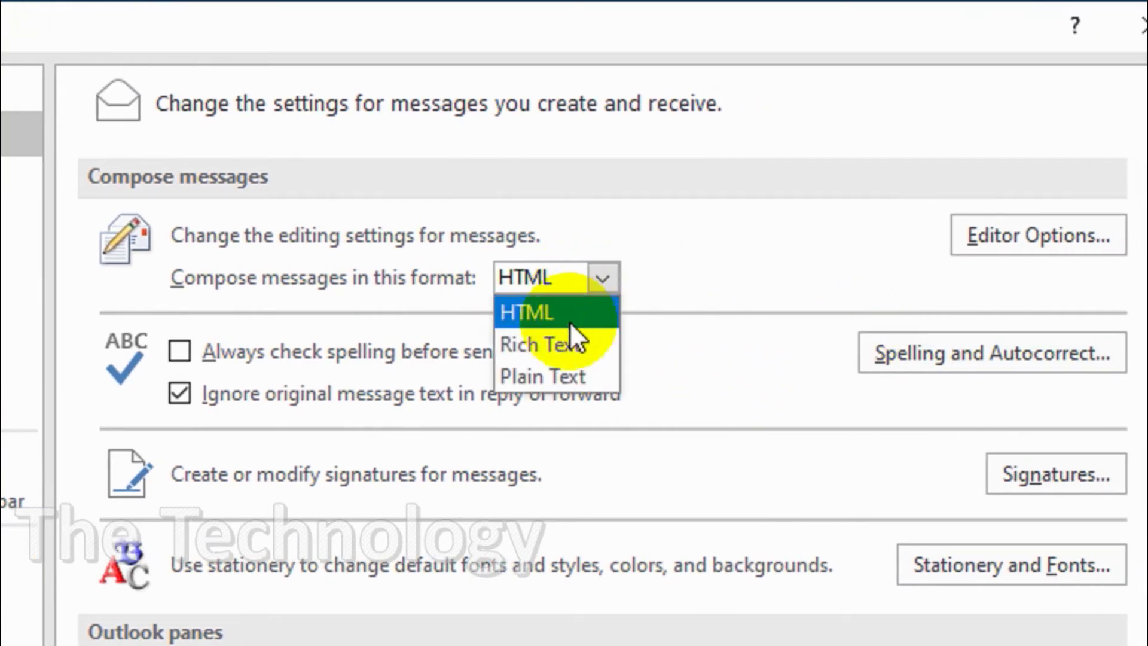
pyautogui.click(572, 343)
pyautogui.click(563, 282)
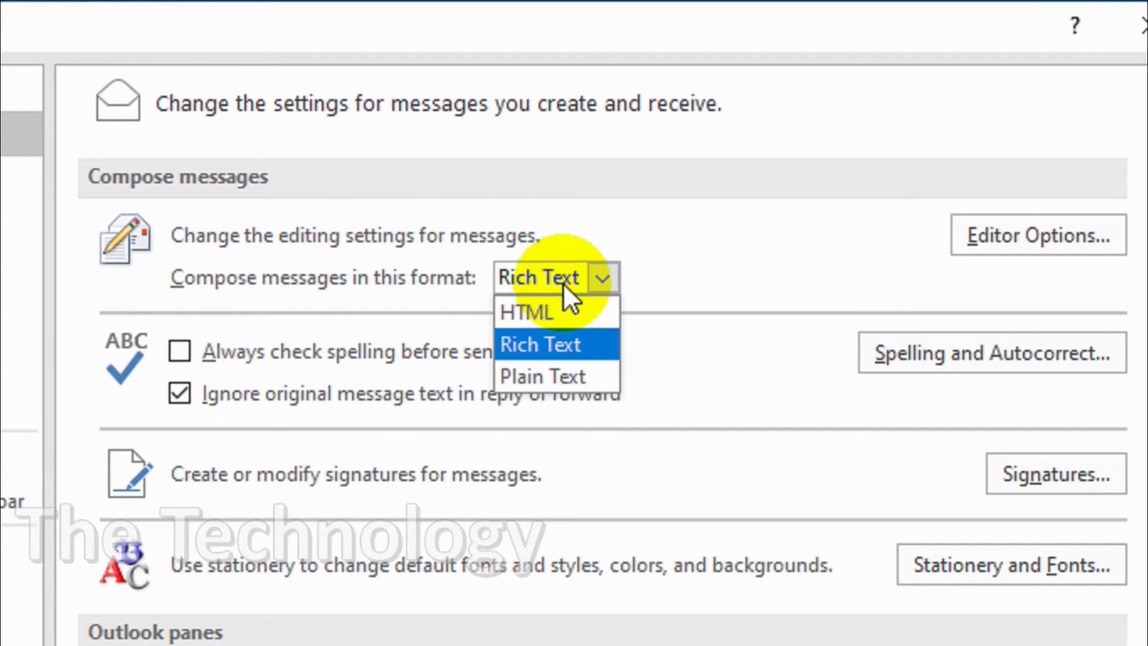
pyautogui.click(568, 372)
pyautogui.click(548, 284)
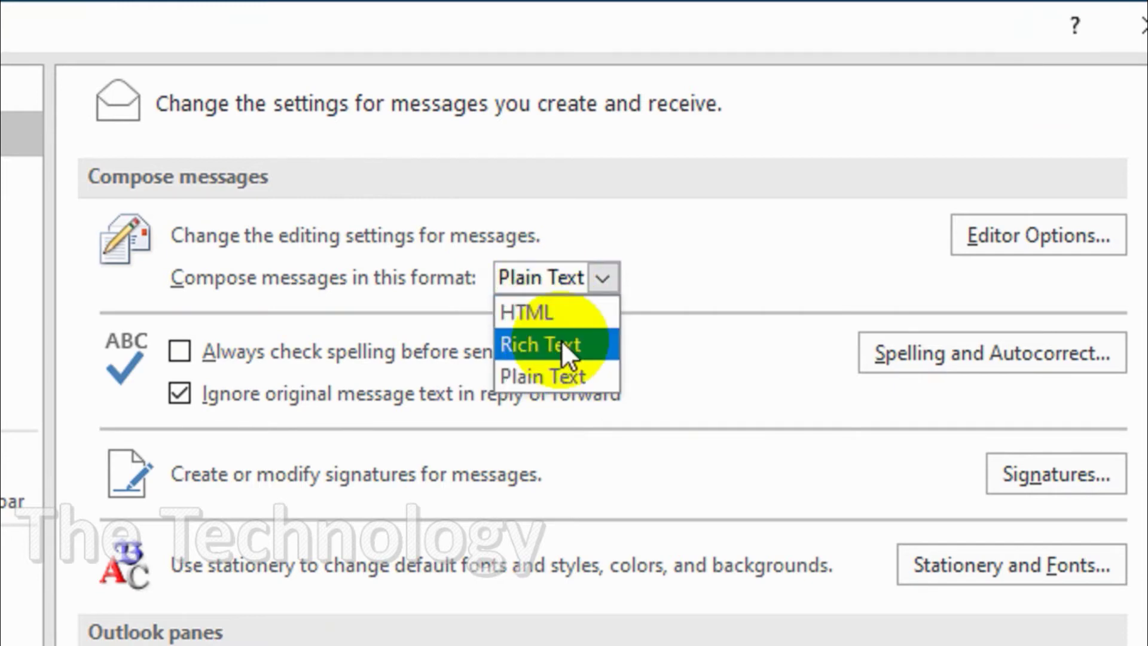
pyautogui.click(561, 342)
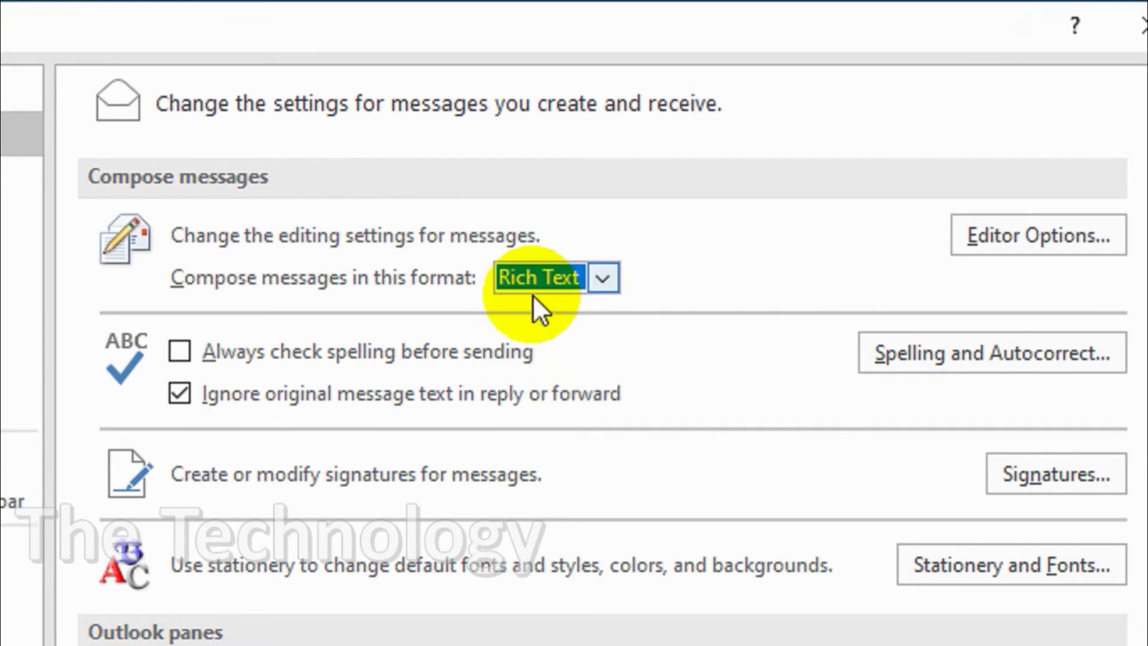
pyautogui.scroll(-3, 717, 595)
pyautogui.scroll(-5, 886, 533)
pyautogui.click(861, 495)
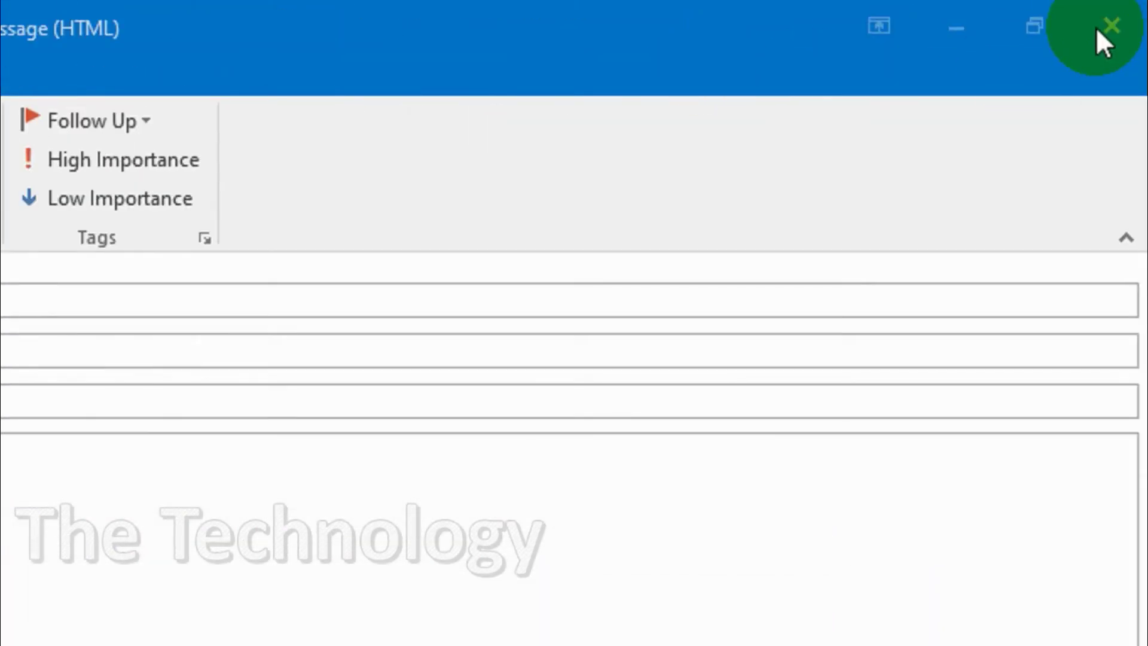
# - Close the empty HTML draft and start a new email, now in Rich Text format
pyautogui.click(1098, 24)
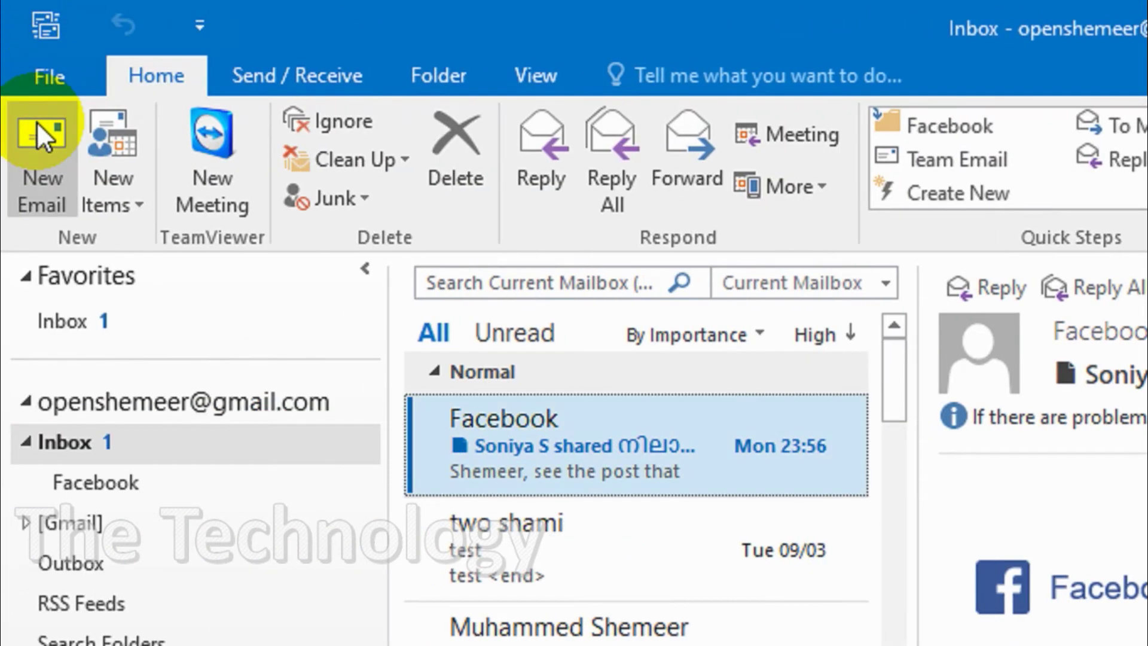
pyautogui.click(56, 169)
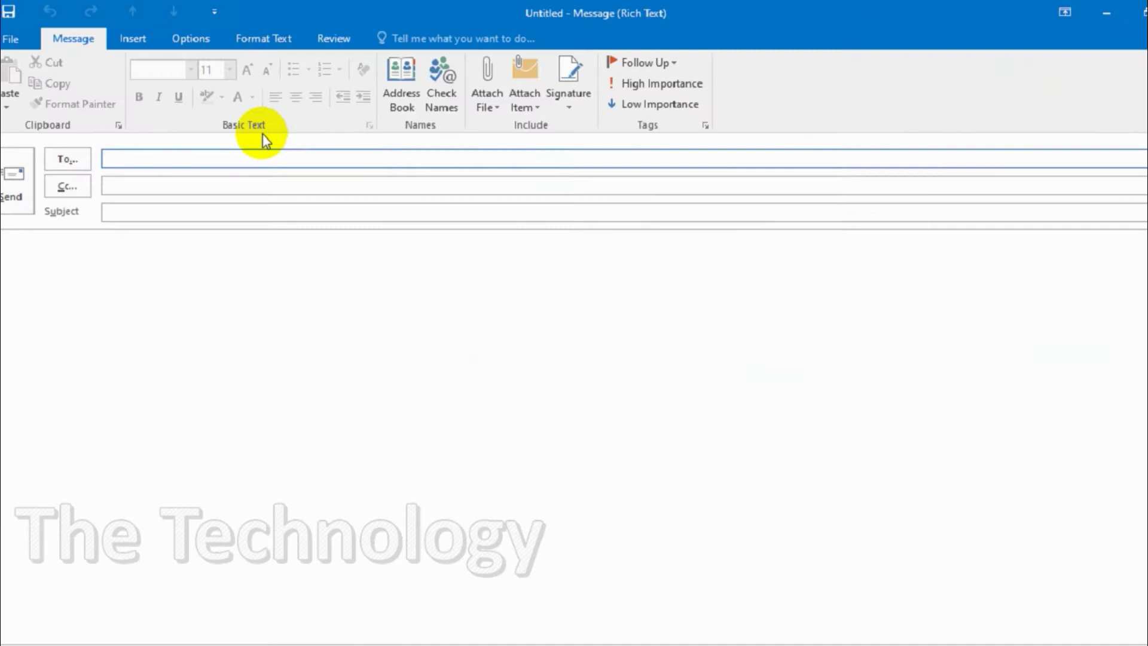
pyautogui.click(225, 298)
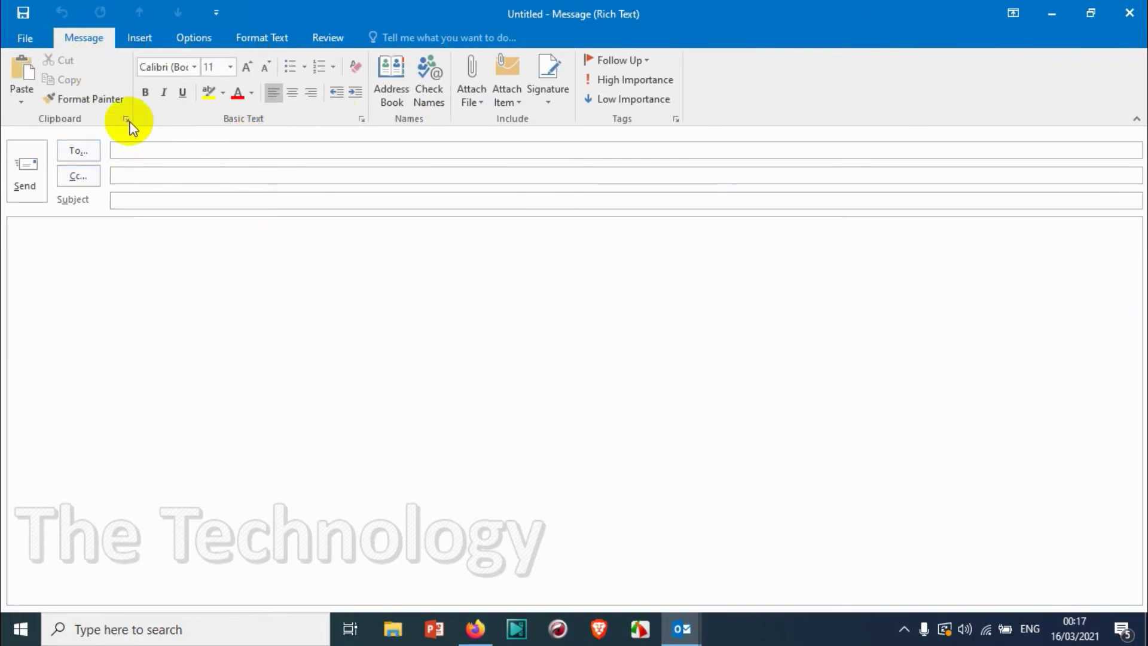
pyautogui.click(244, 151)
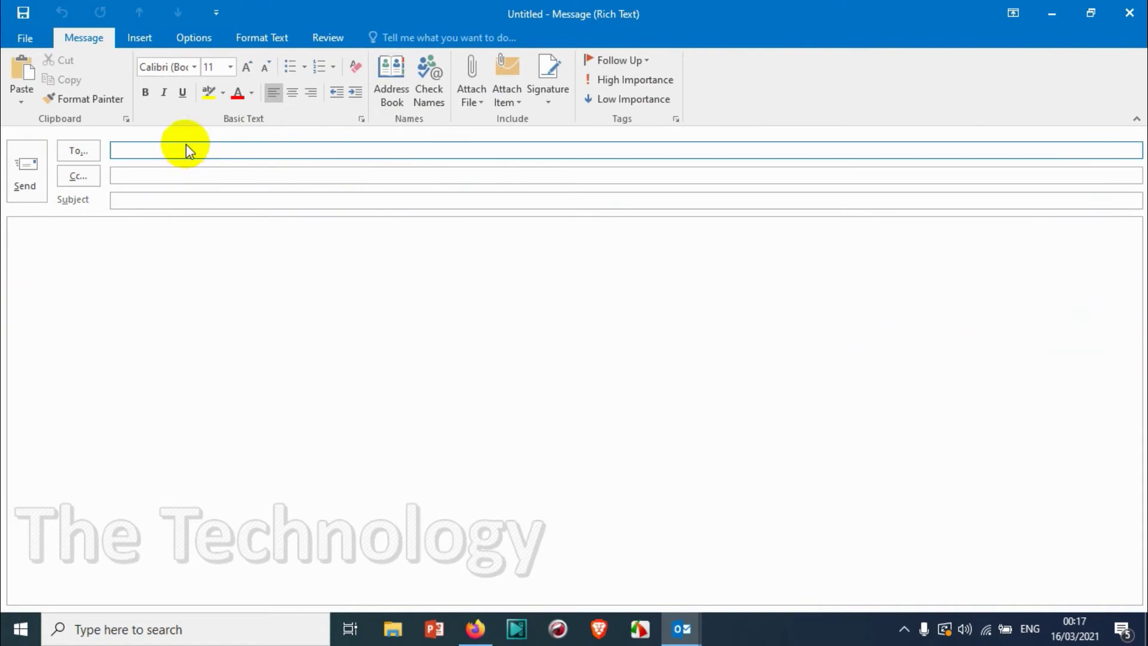
pyautogui.click(549, 97)
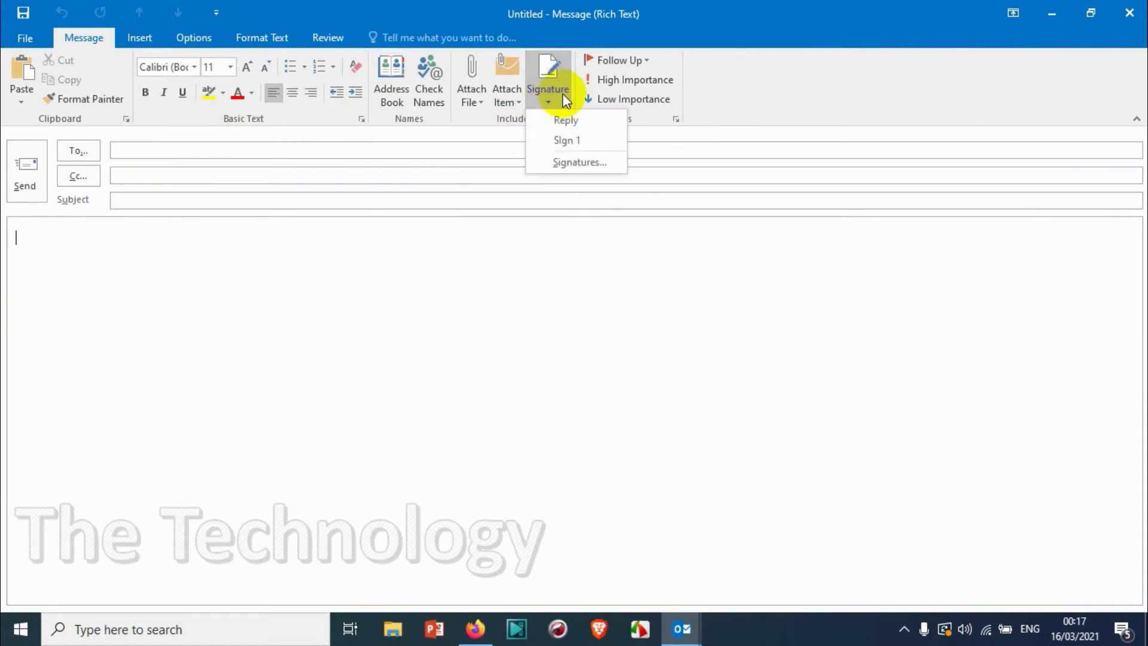
pyautogui.click(582, 120)
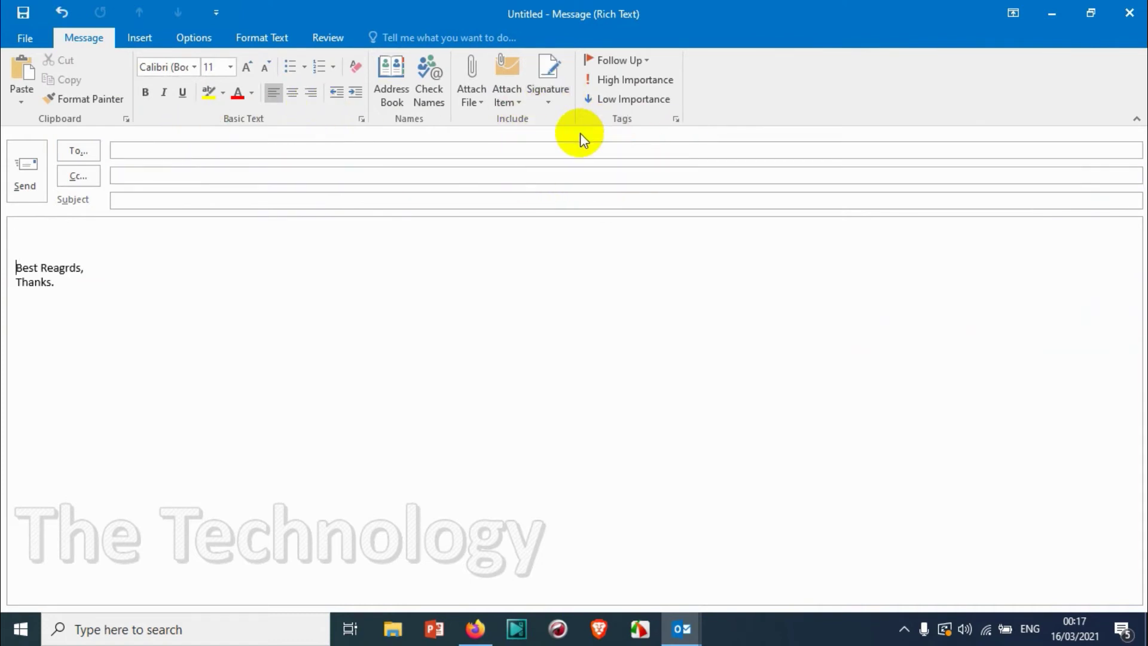
pyautogui.click(555, 107)
pyautogui.click(550, 97)
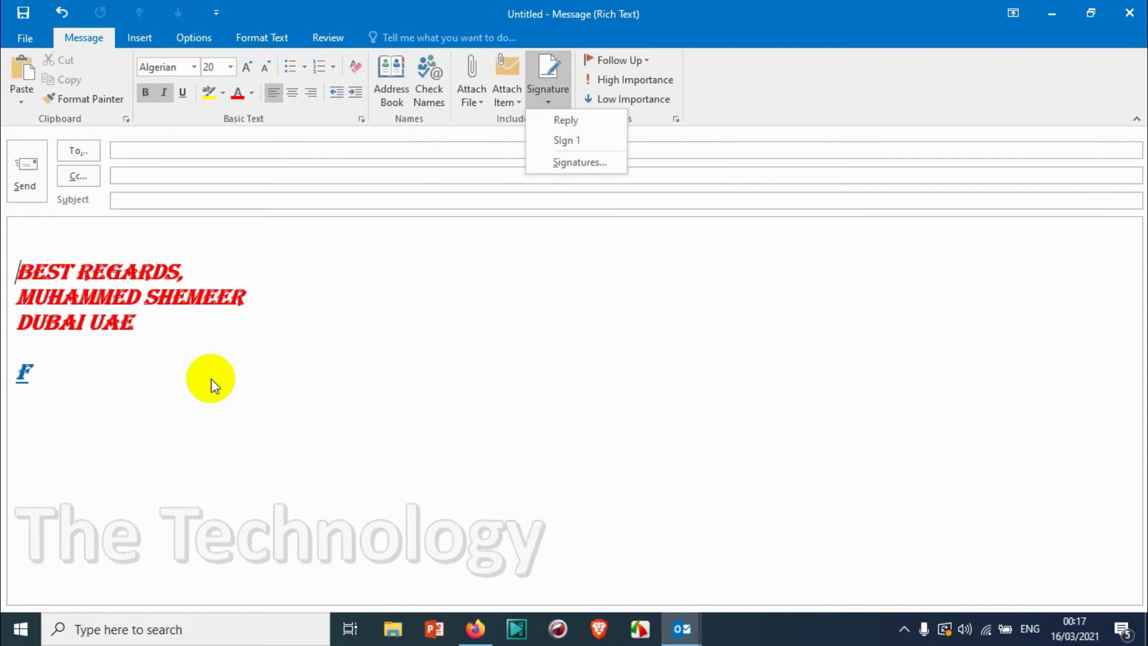
pyautogui.click(211, 379)
pyautogui.moveTo(64, 380); pyautogui.dragTo(9, 274)
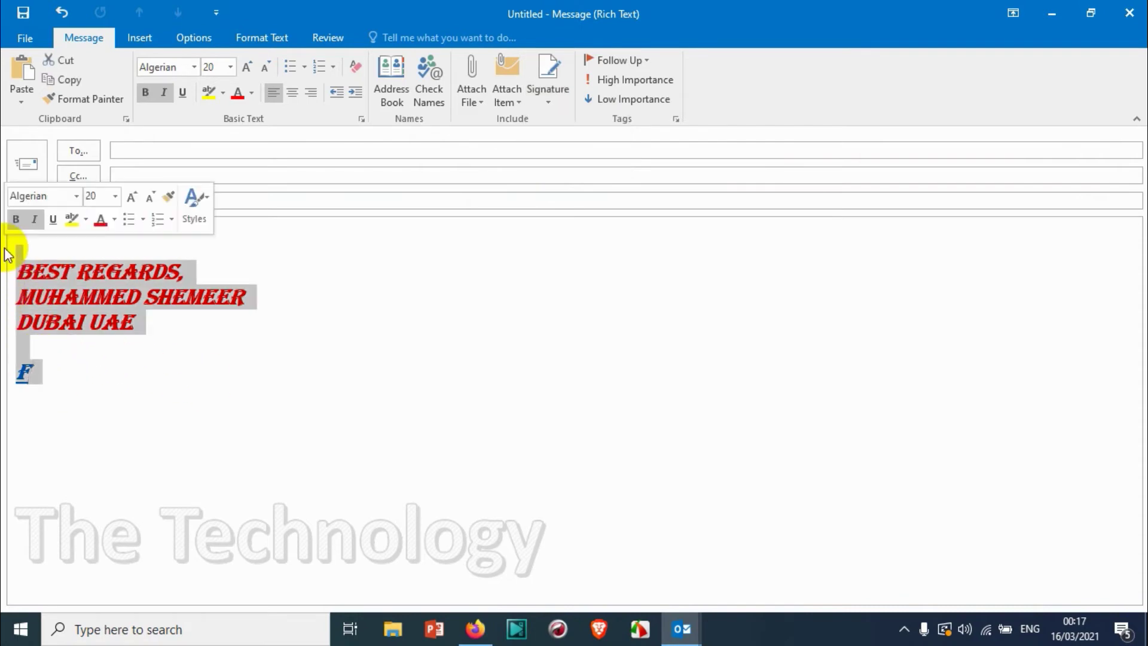
pyautogui.press('Delete')
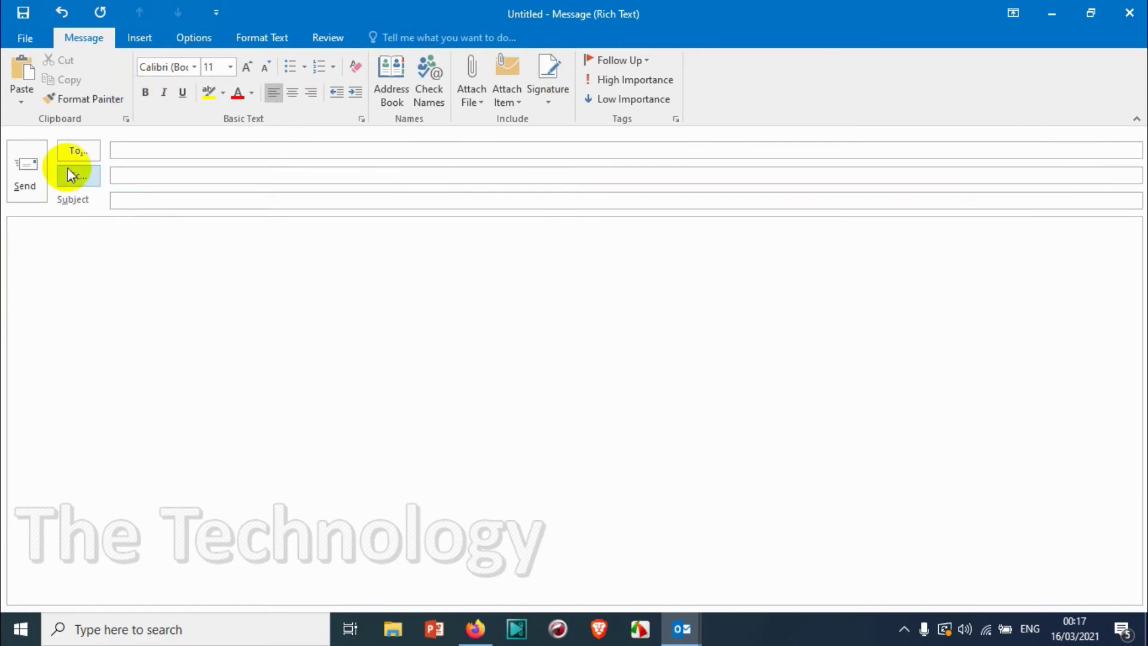
# - Type a test line in the message body and select it
pyautogui.click(193, 67)
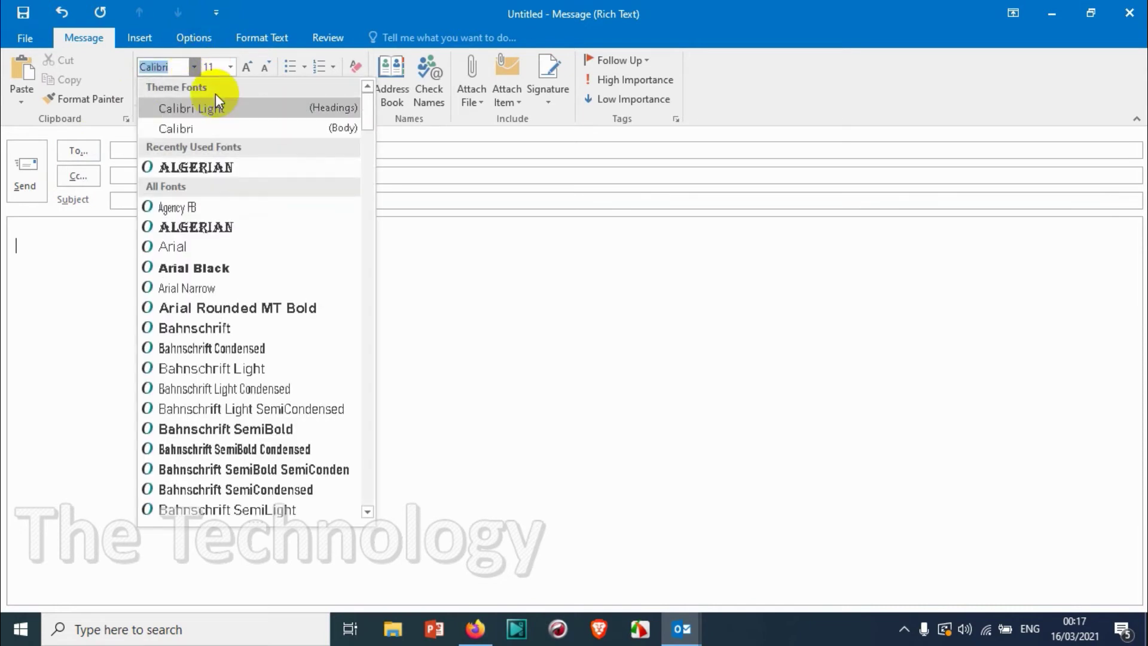
pyautogui.click(169, 246)
pyautogui.click(62, 296)
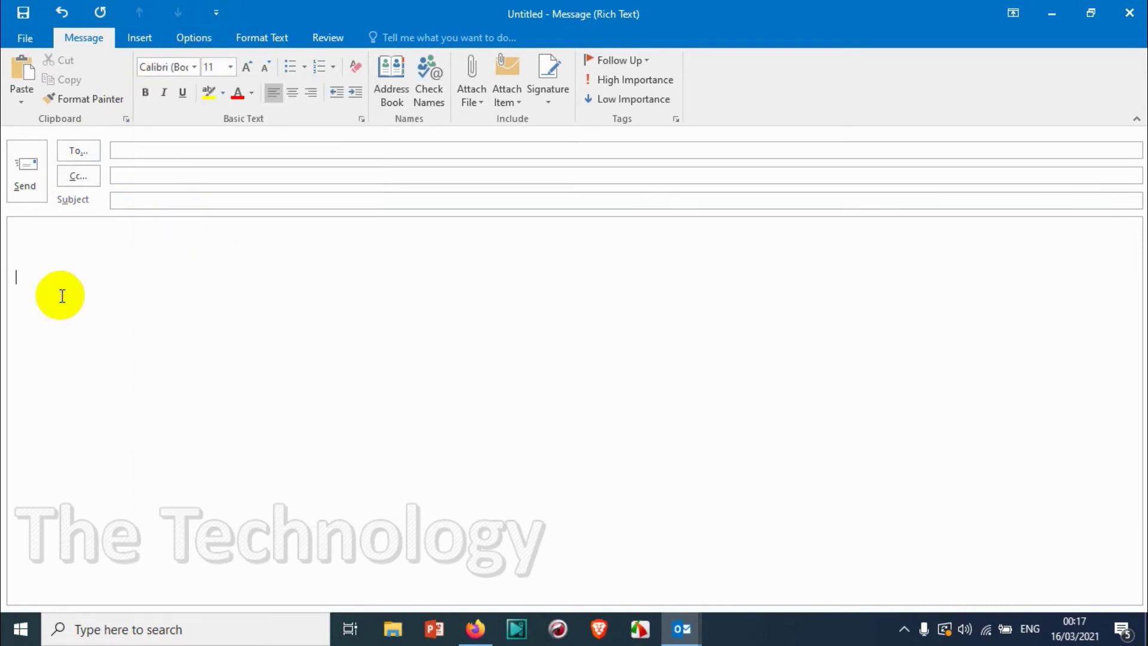
pyautogui.write('dsefsdfgc')
pyautogui.moveTo(10, 257); pyautogui.dragTo(10, 278)
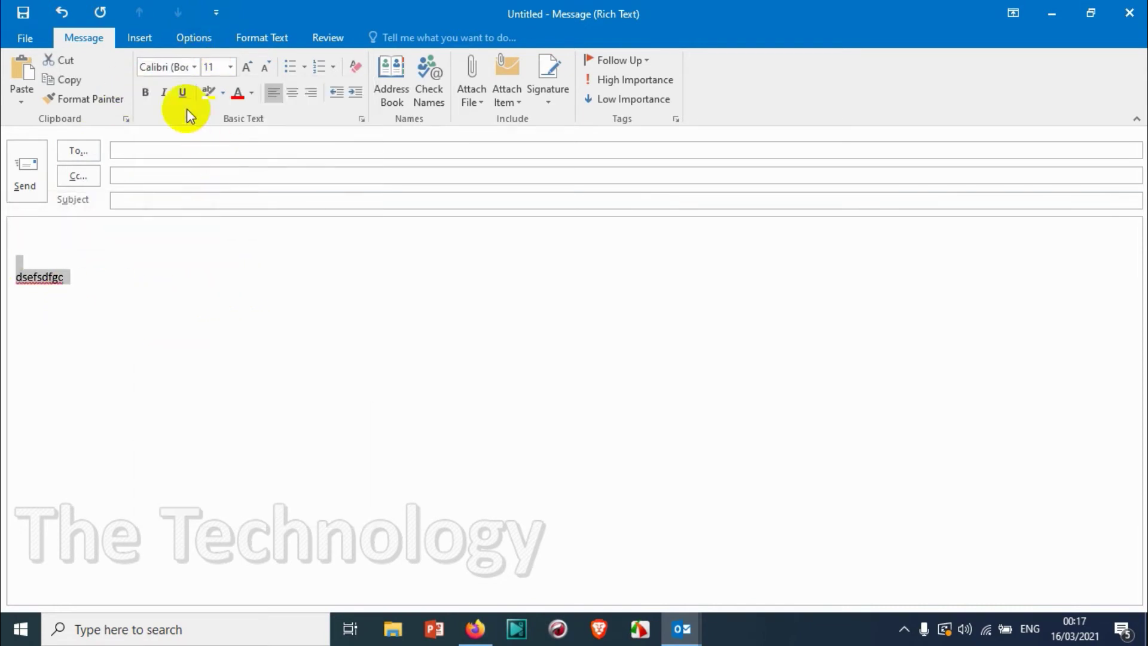
# - Set the selected body text to the Algerian font and toggle Bold
pyautogui.click(174, 68)
pyautogui.click(191, 70)
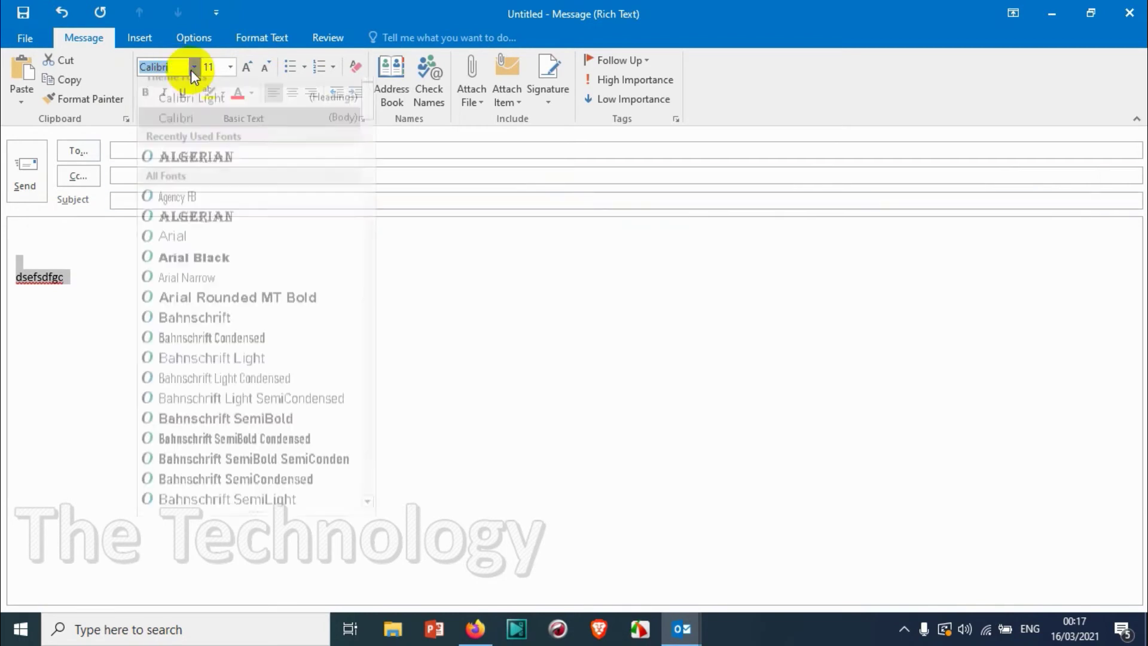
pyautogui.click(196, 234)
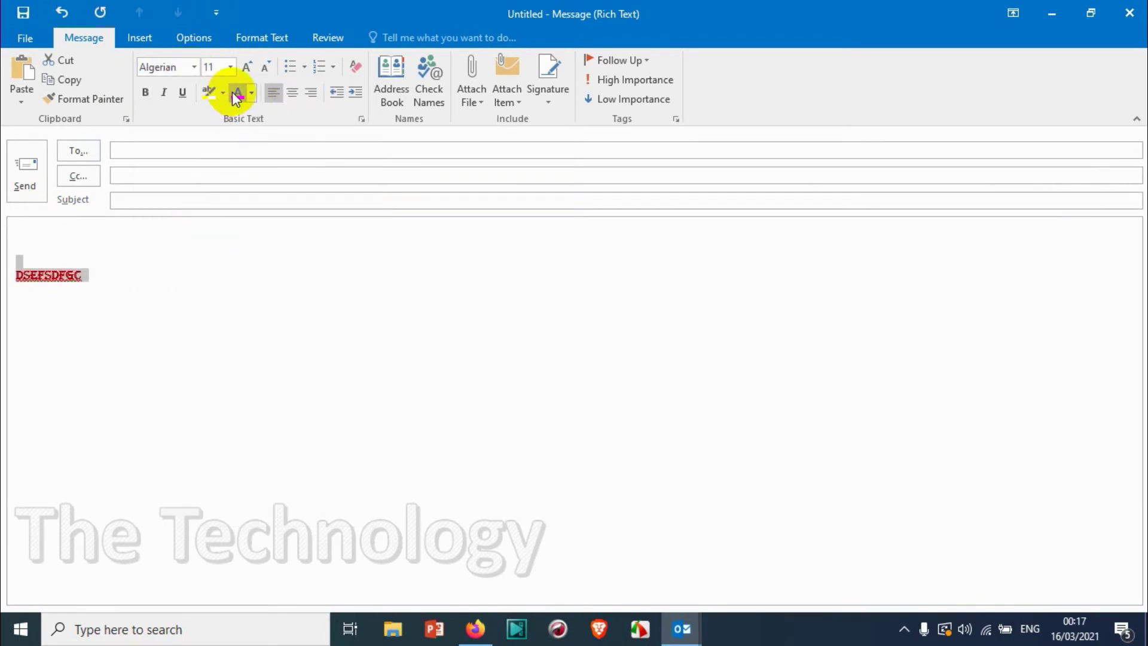
pyautogui.click(174, 242)
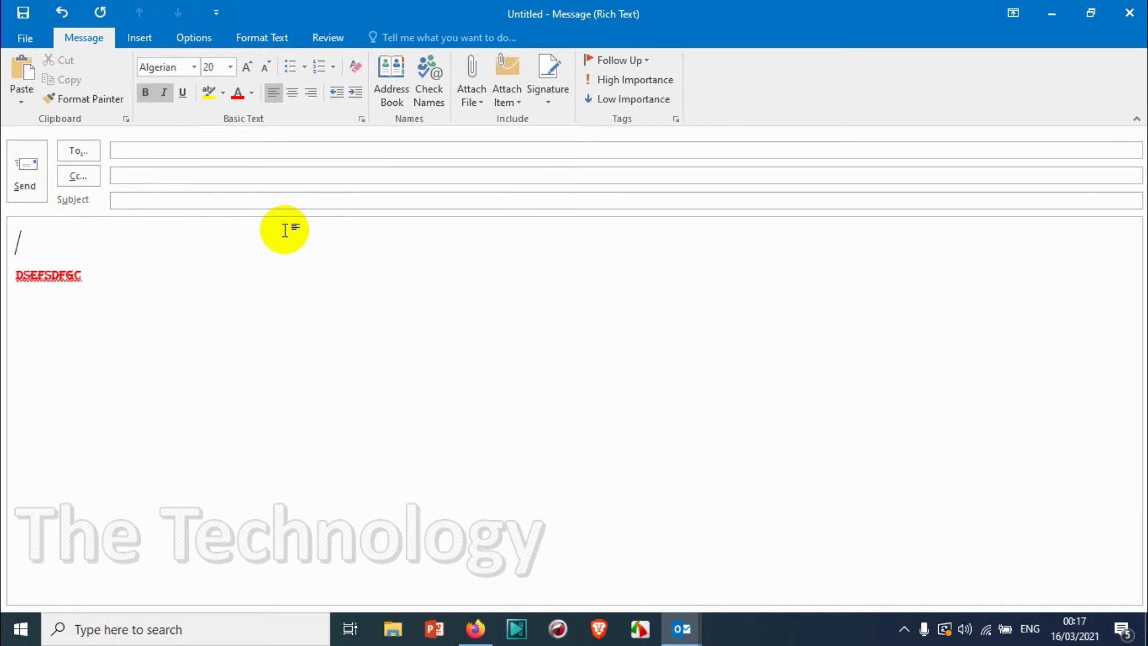
pyautogui.click(142, 91)
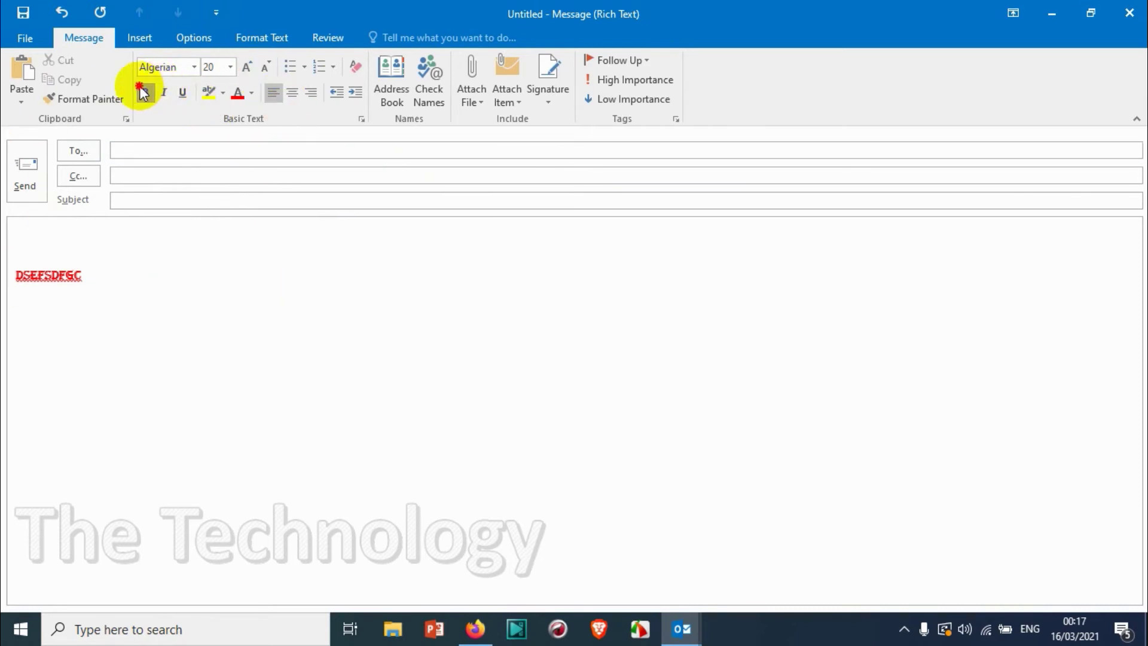
pyautogui.click(133, 260)
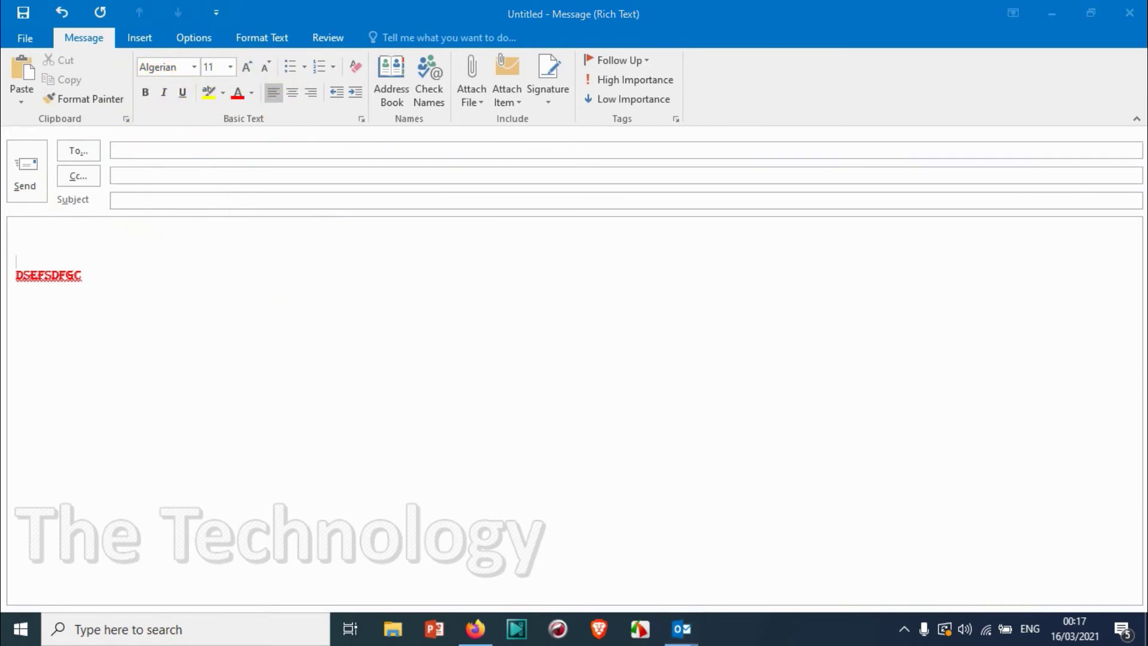
# - Discard the Rich Text test draft without saving
pyautogui.click(1125, 12)
pyautogui.click(576, 360)
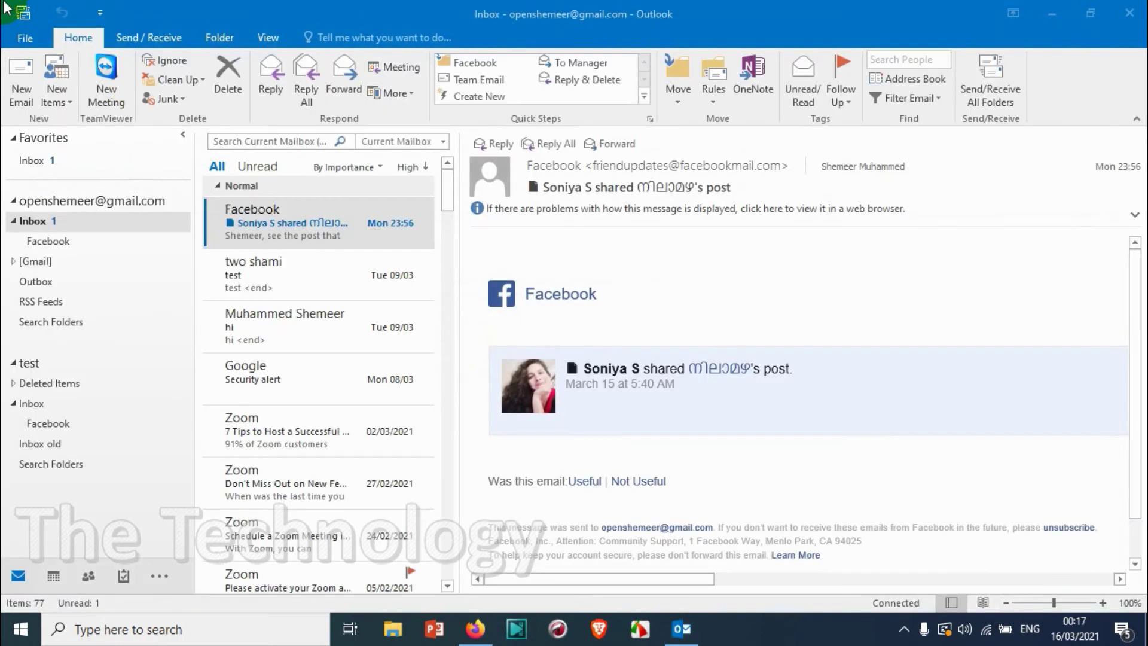
# - In Mail options, choose Plain Text as the compose format for new messages
pyautogui.click(20, 40)
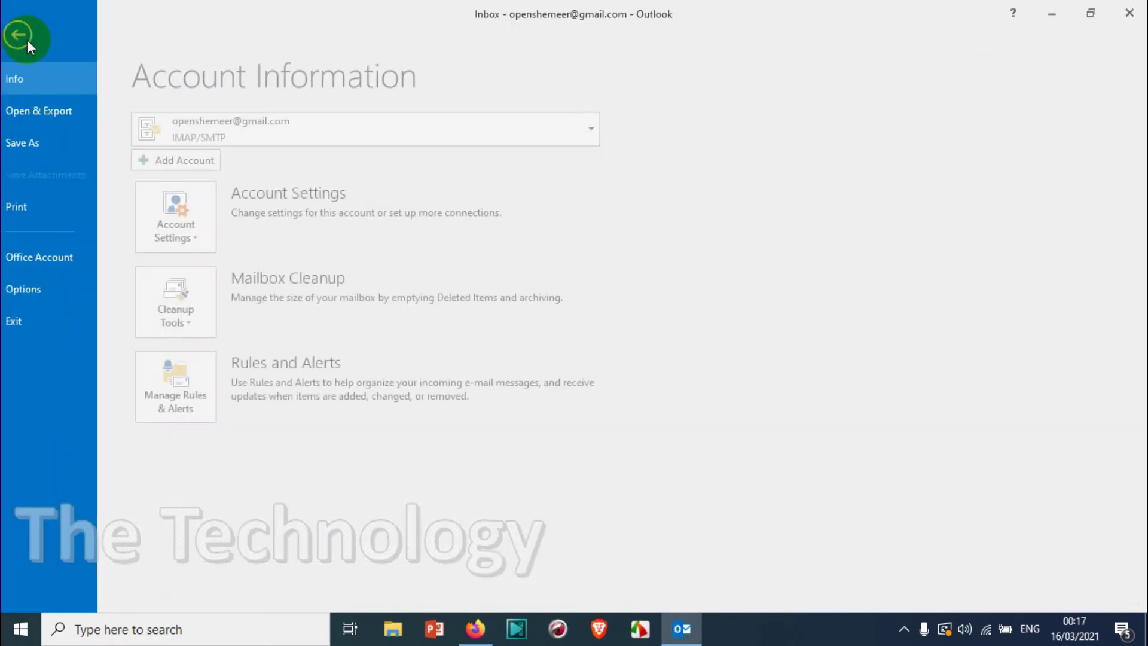
pyautogui.click(31, 292)
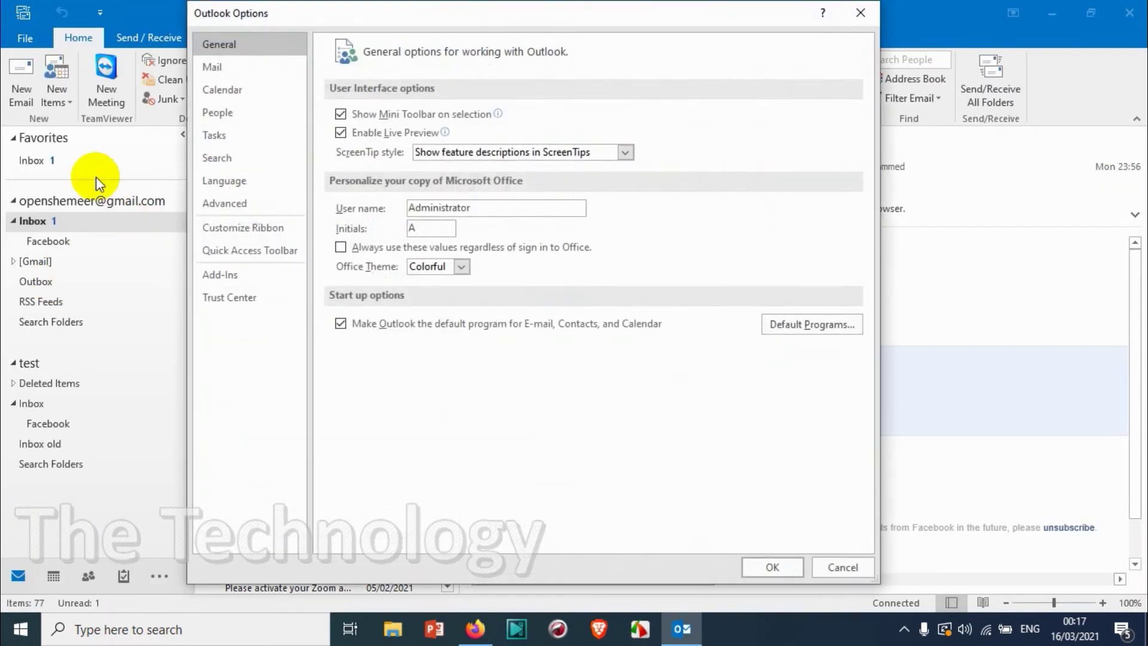
pyautogui.click(215, 67)
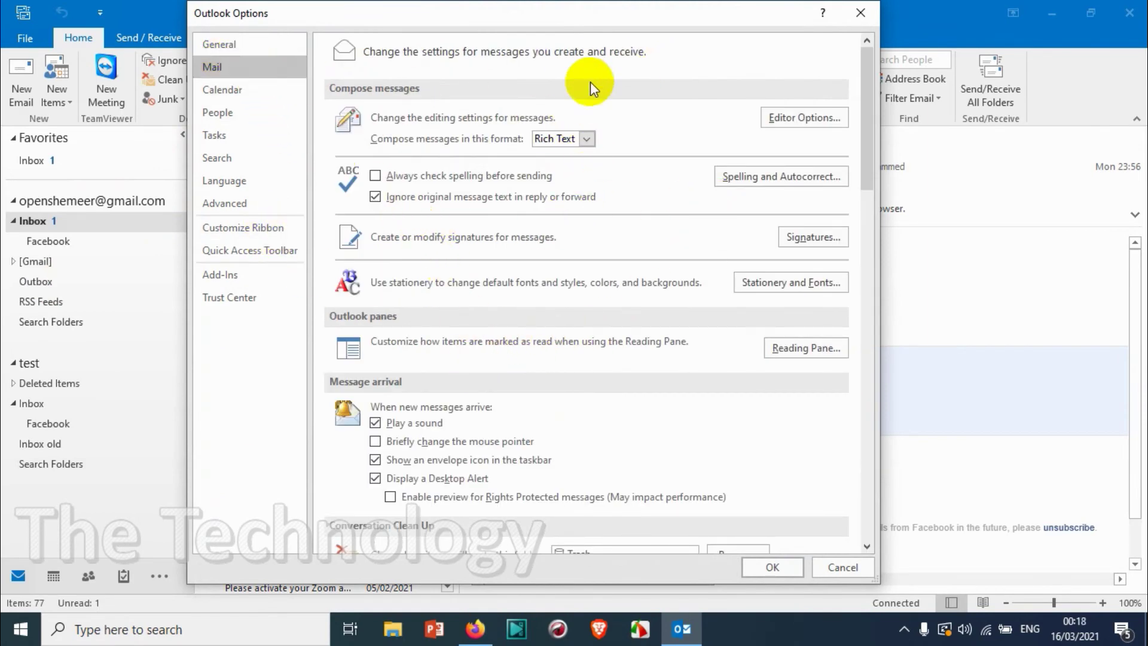
pyautogui.click(585, 139)
pyautogui.click(570, 185)
pyautogui.click(777, 566)
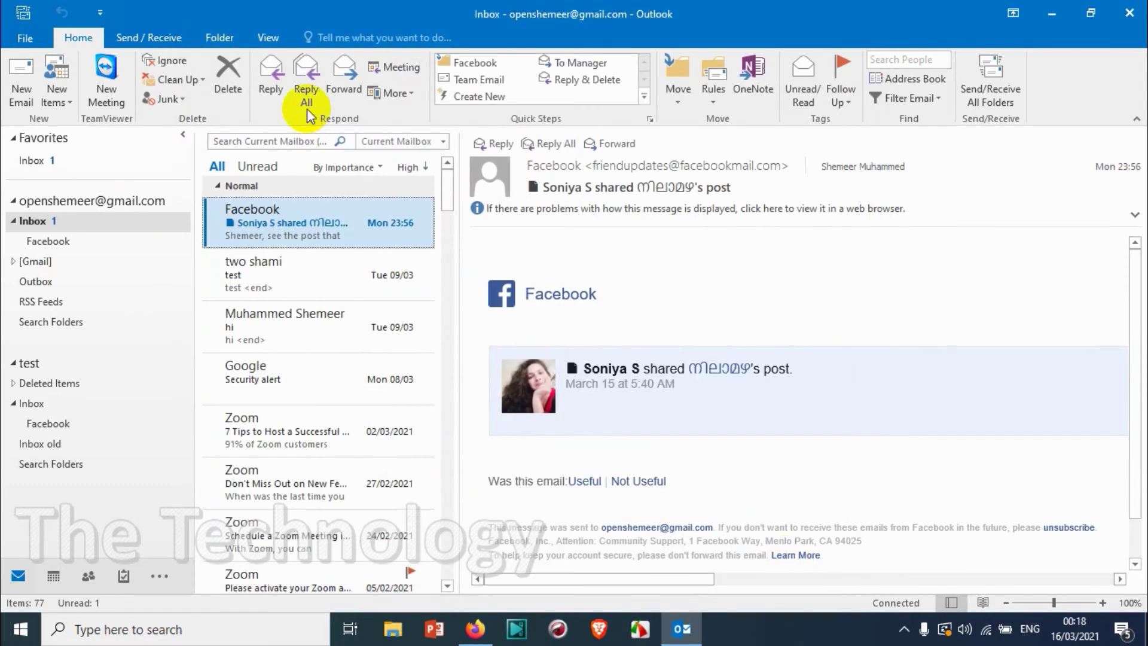
pyautogui.click(21, 76)
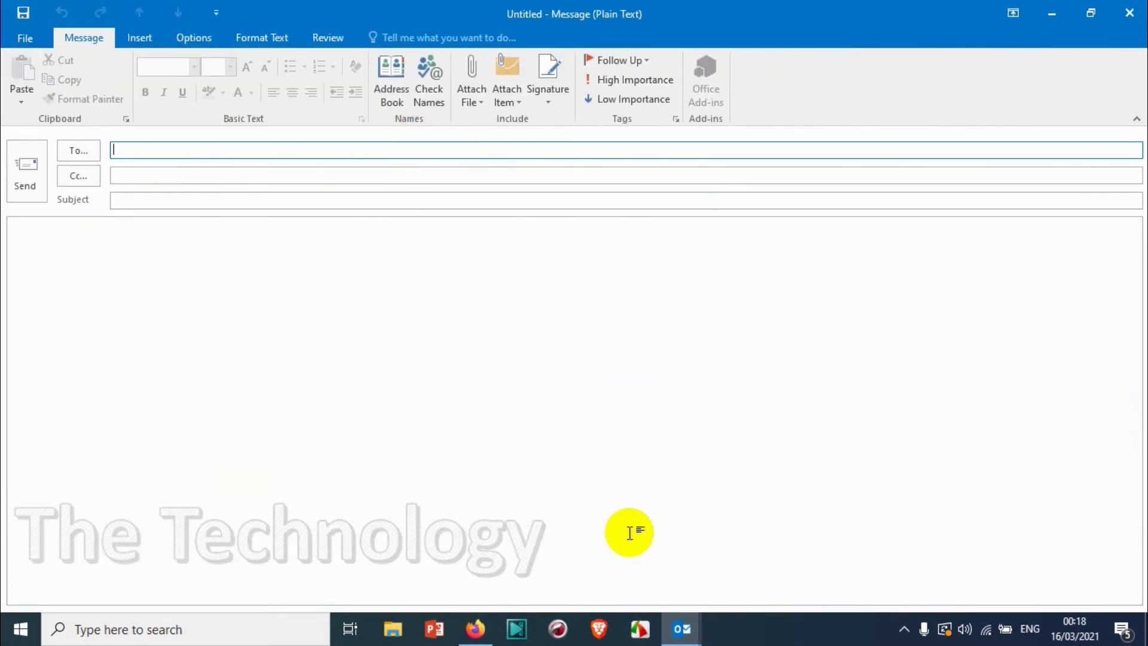
pyautogui.click(278, 341)
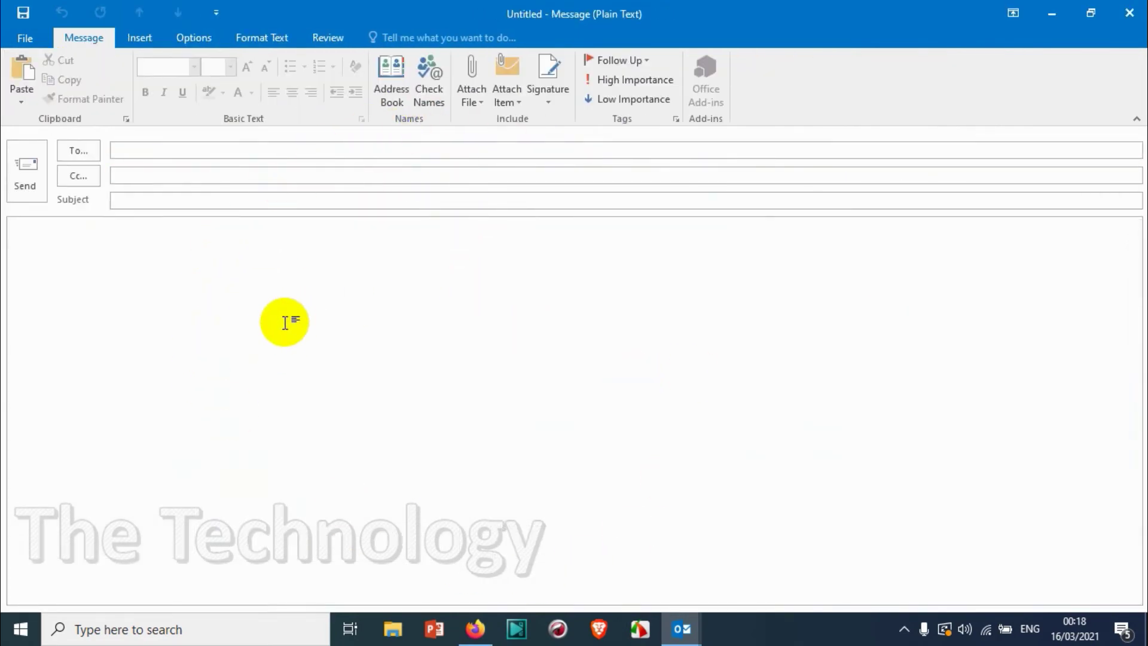
pyautogui.write('hftxd')
pyautogui.press('Escape')
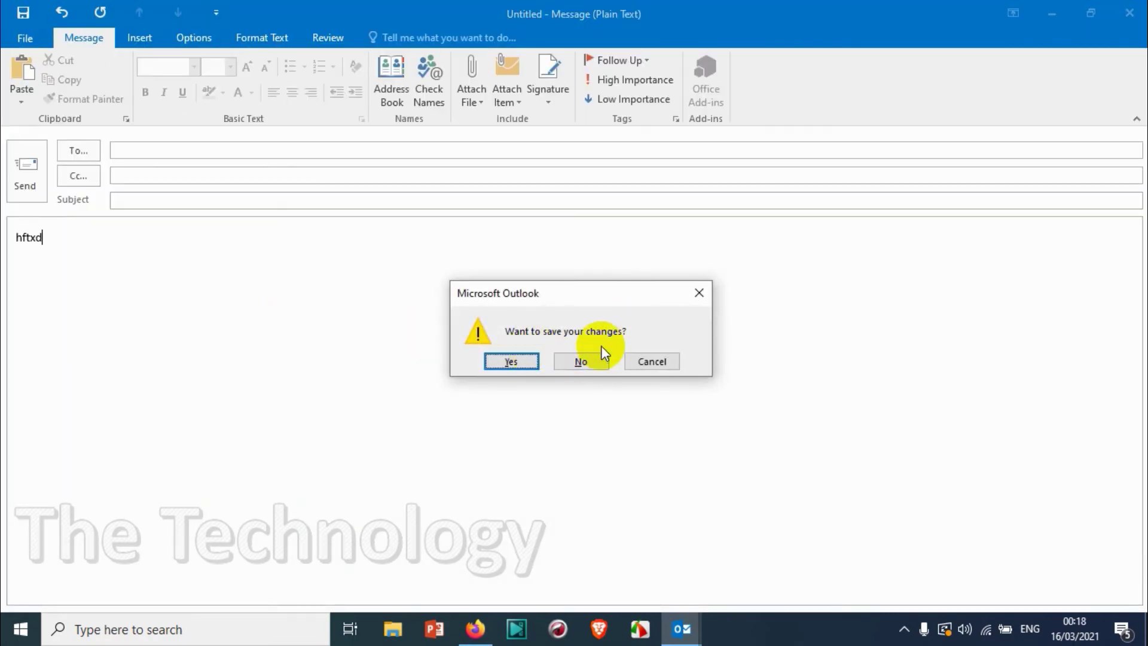
pyautogui.click(596, 361)
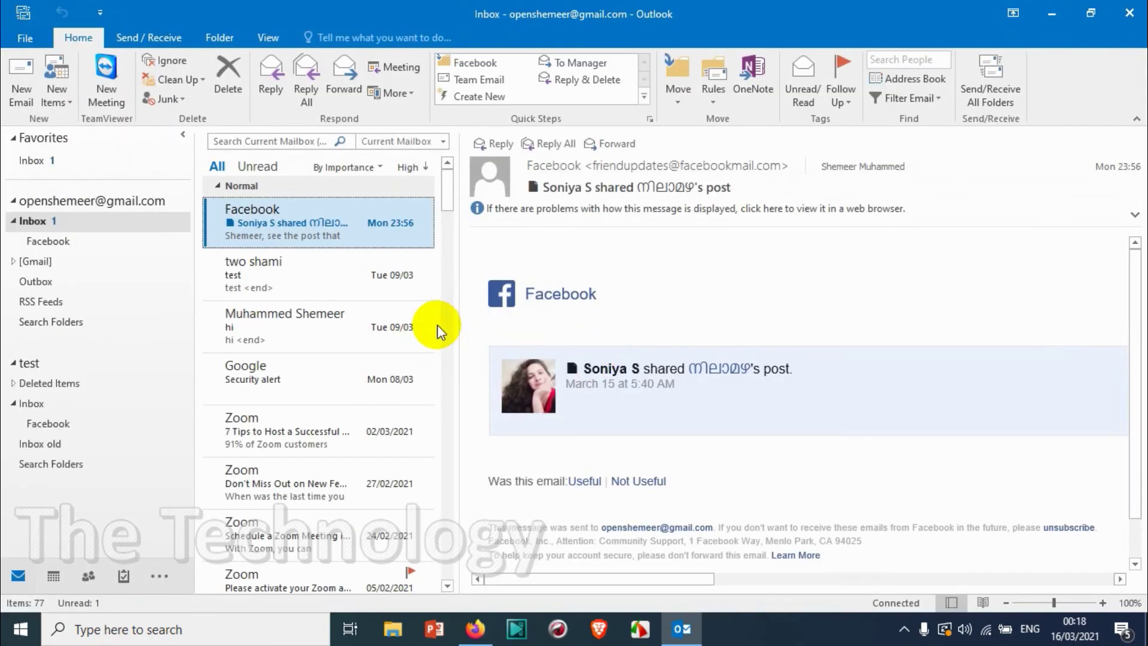
# - Start a new Plain Text message, insert the first signature and select all body text
pyautogui.click(27, 77)
pyautogui.click(202, 267)
pyautogui.write('tdgcf')
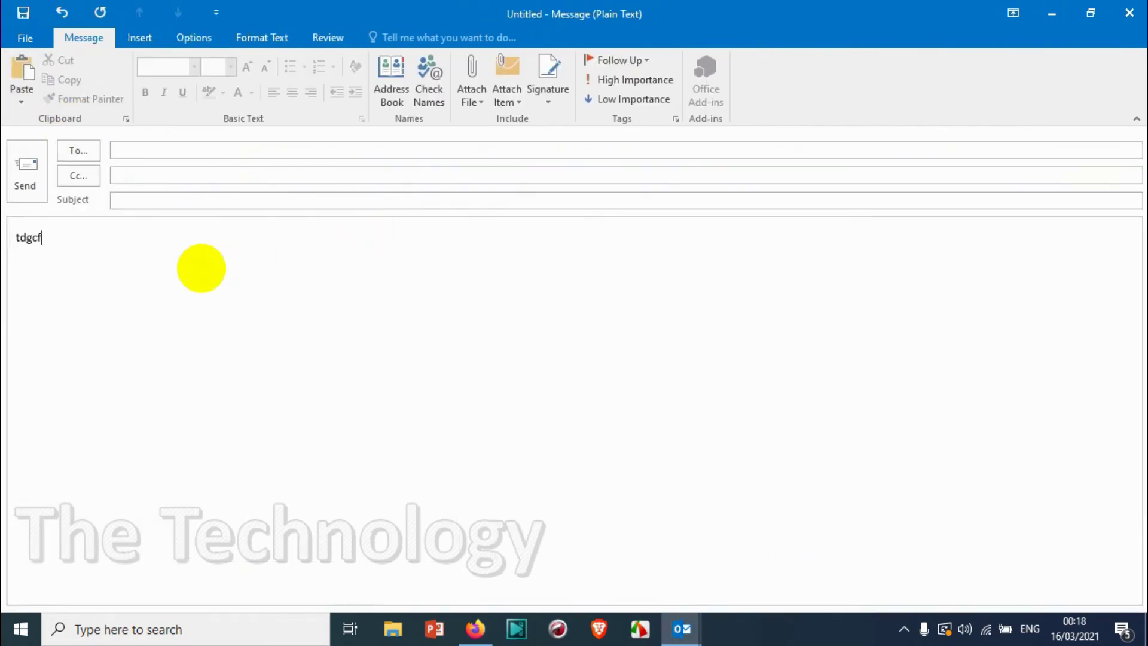
pyautogui.hotkey('ctrl', 'a')
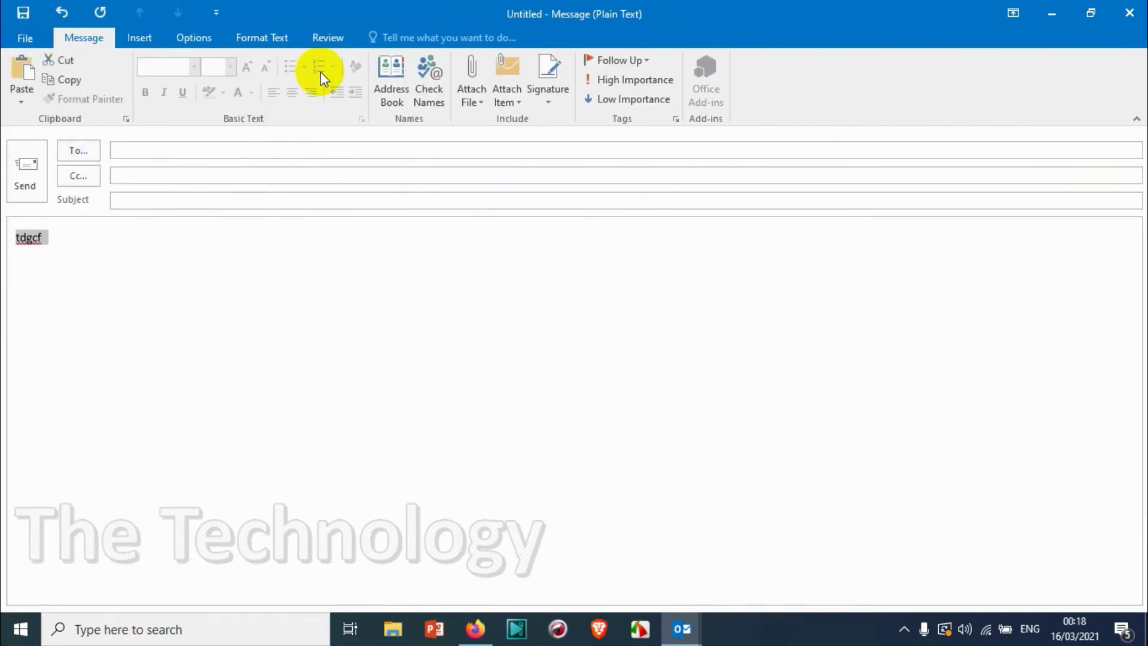
pyautogui.click(65, 80)
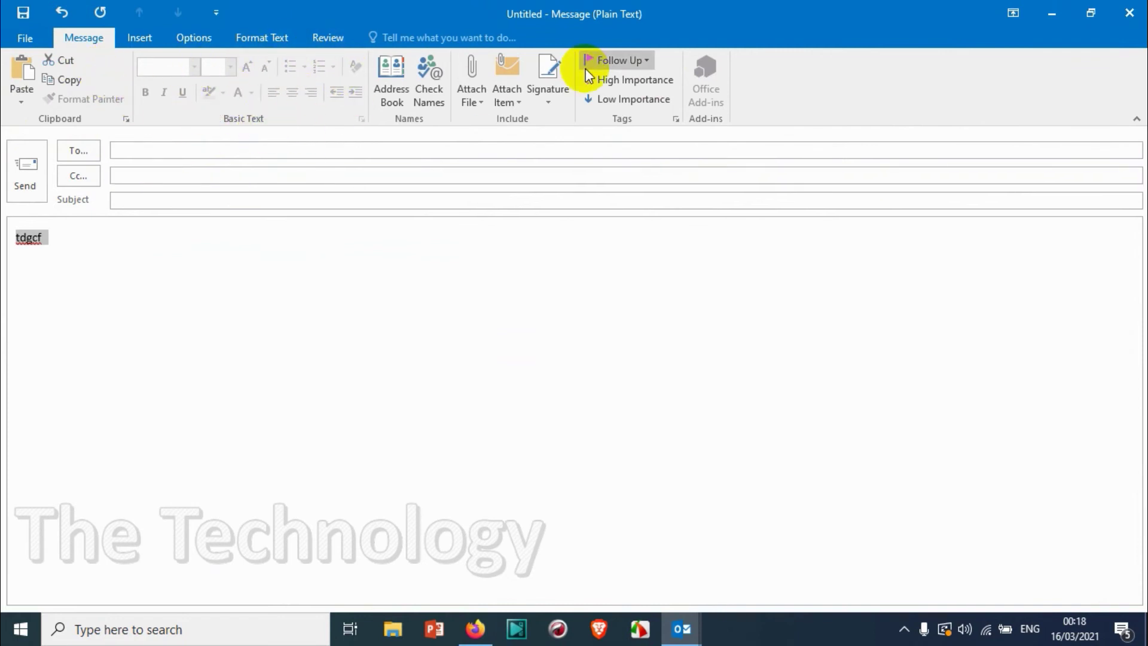
pyautogui.click(544, 101)
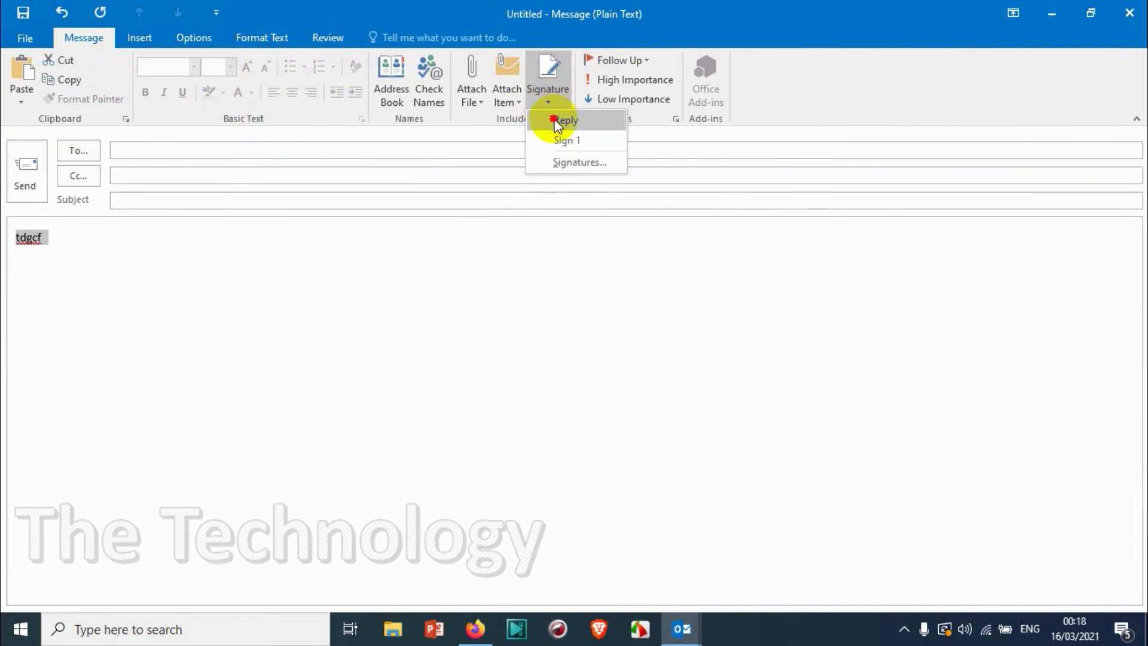
pyautogui.click(554, 119)
pyautogui.moveTo(90, 326); pyautogui.dragTo(14, 167)
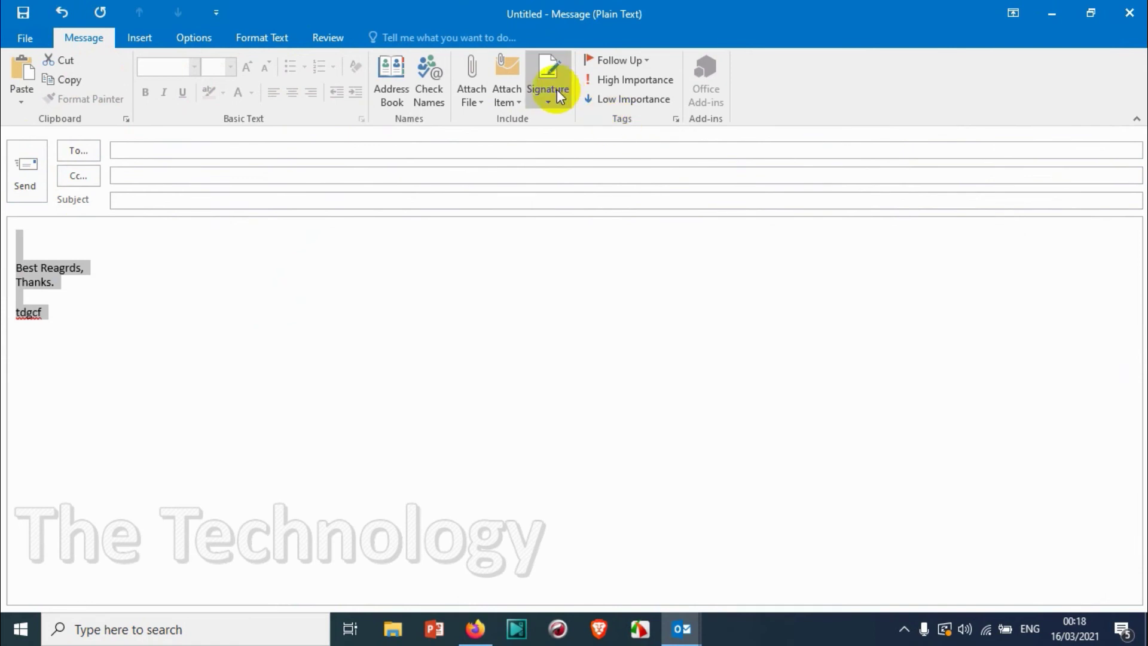
# - Review the signature list again, reselect the body text and close the message window
pyautogui.click(544, 101)
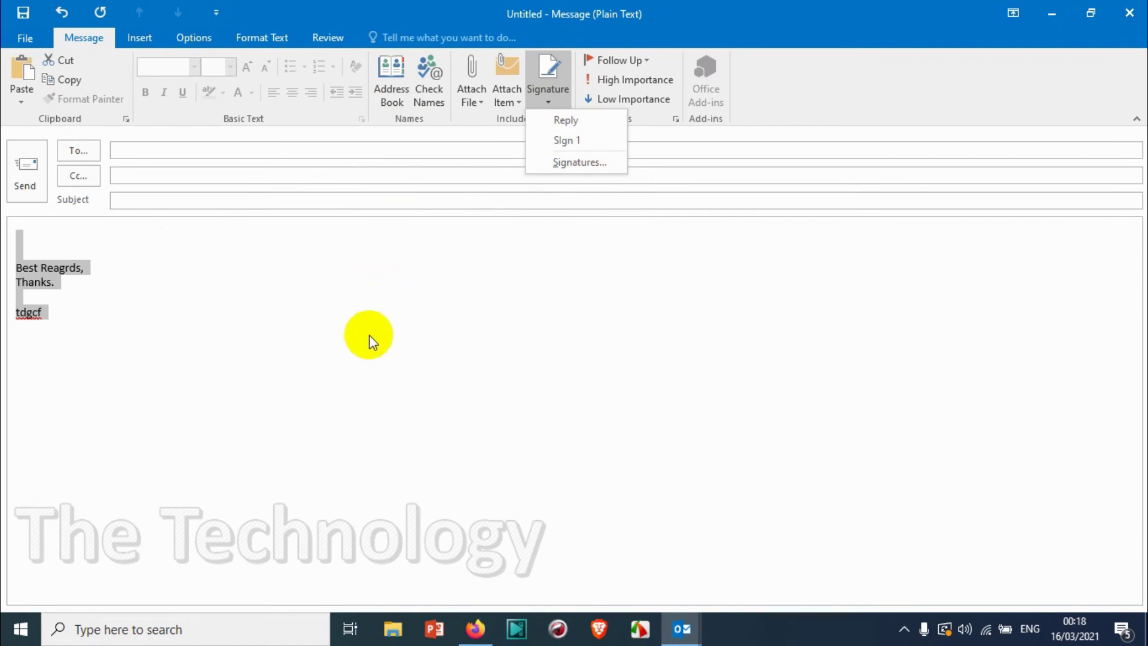
pyautogui.click(400, 312)
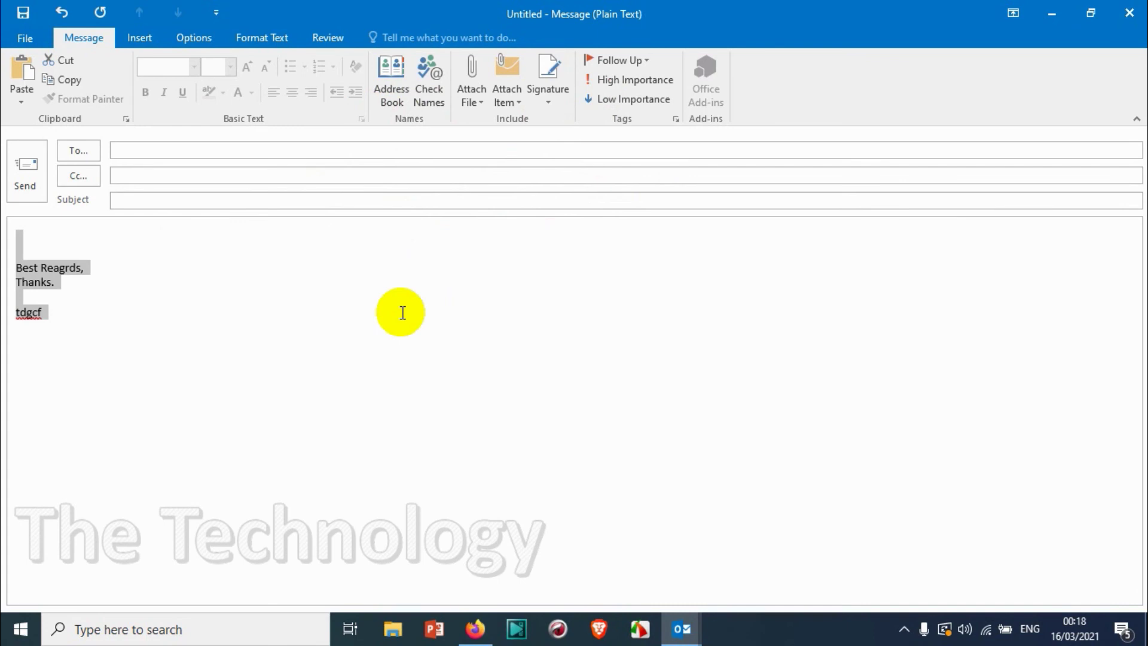
pyautogui.click(1066, 7)
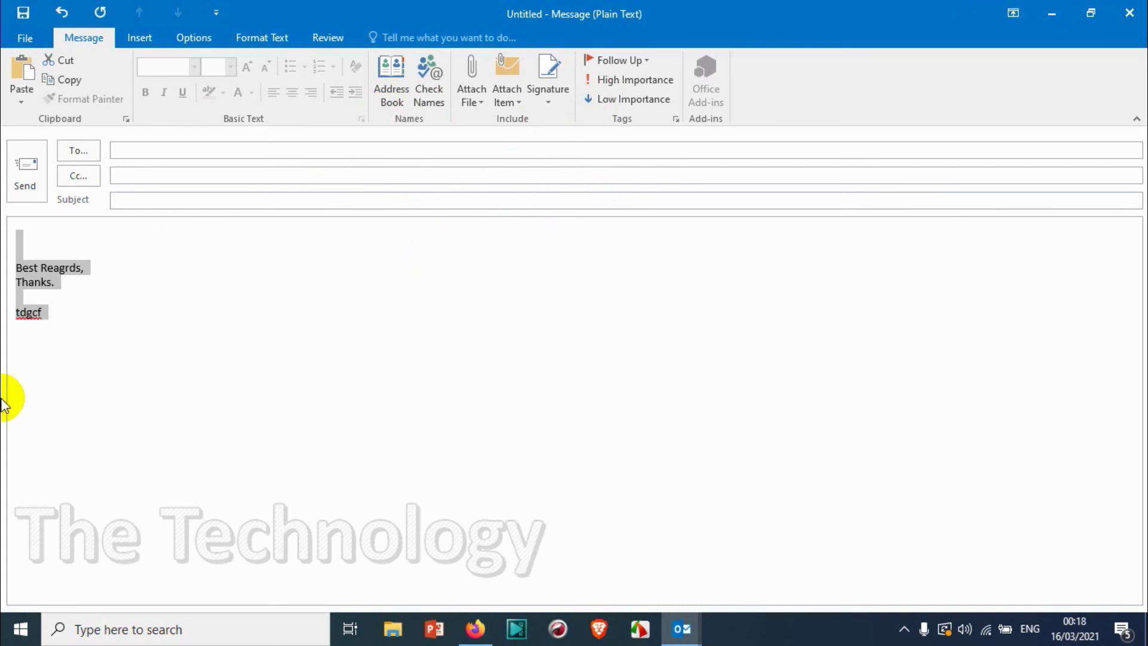
pyautogui.click(93, 337)
pyautogui.hotkey('ctrl', 'a')
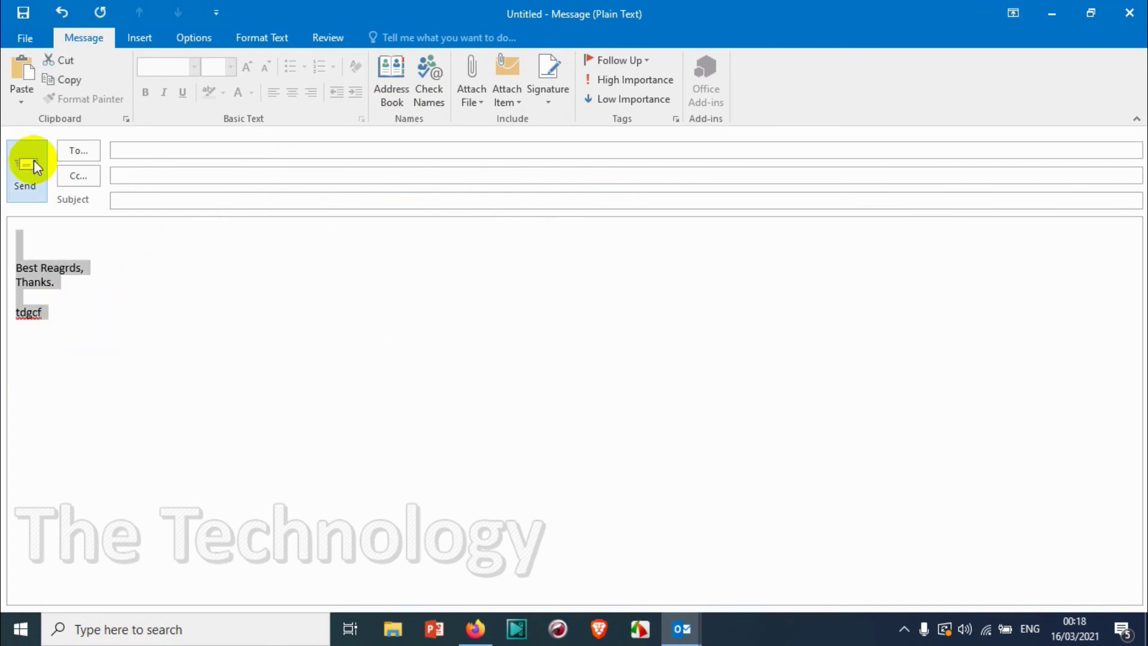
pyautogui.click(1128, 12)
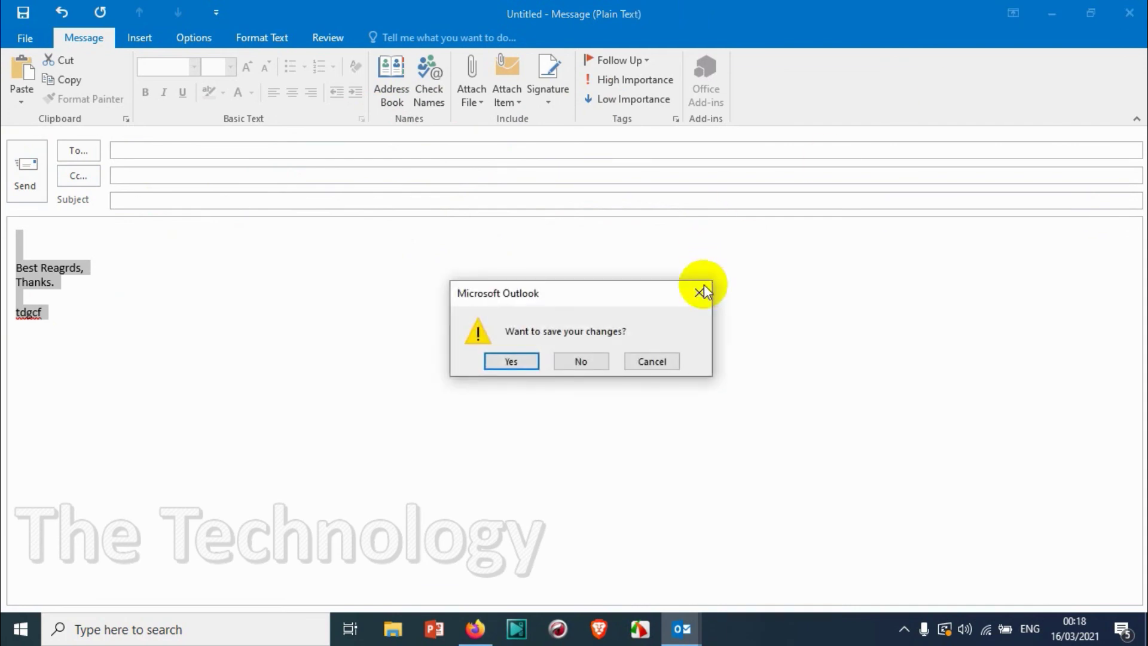
# - Discard the plain-text draft and reopen Outlook Options
pyautogui.click(591, 361)
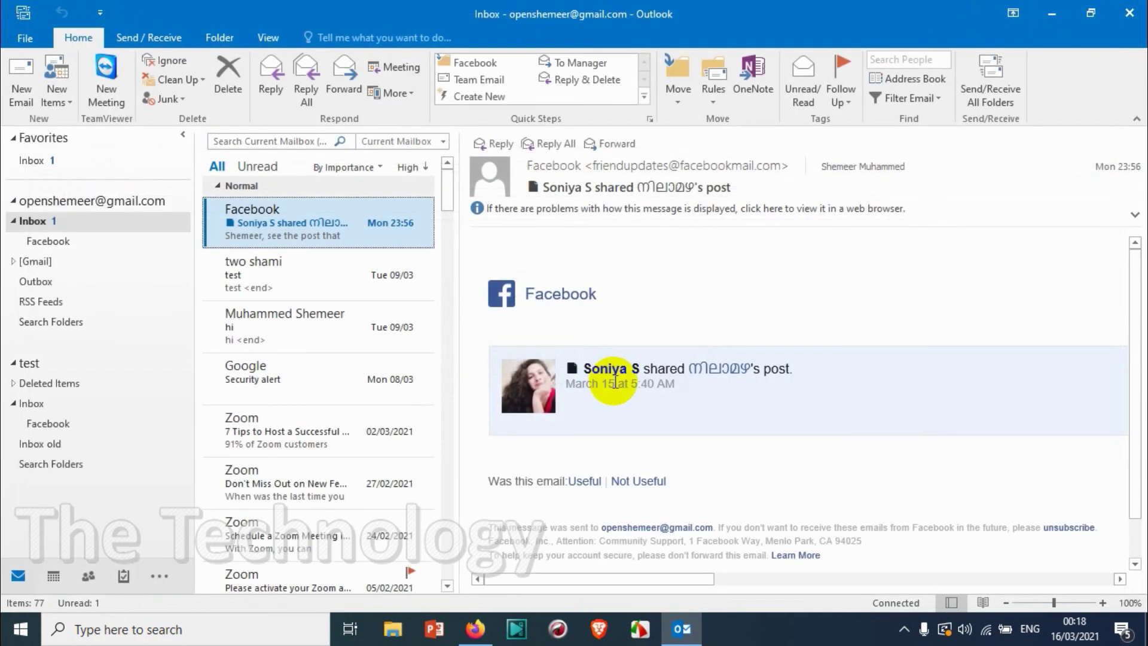
pyautogui.click(30, 40)
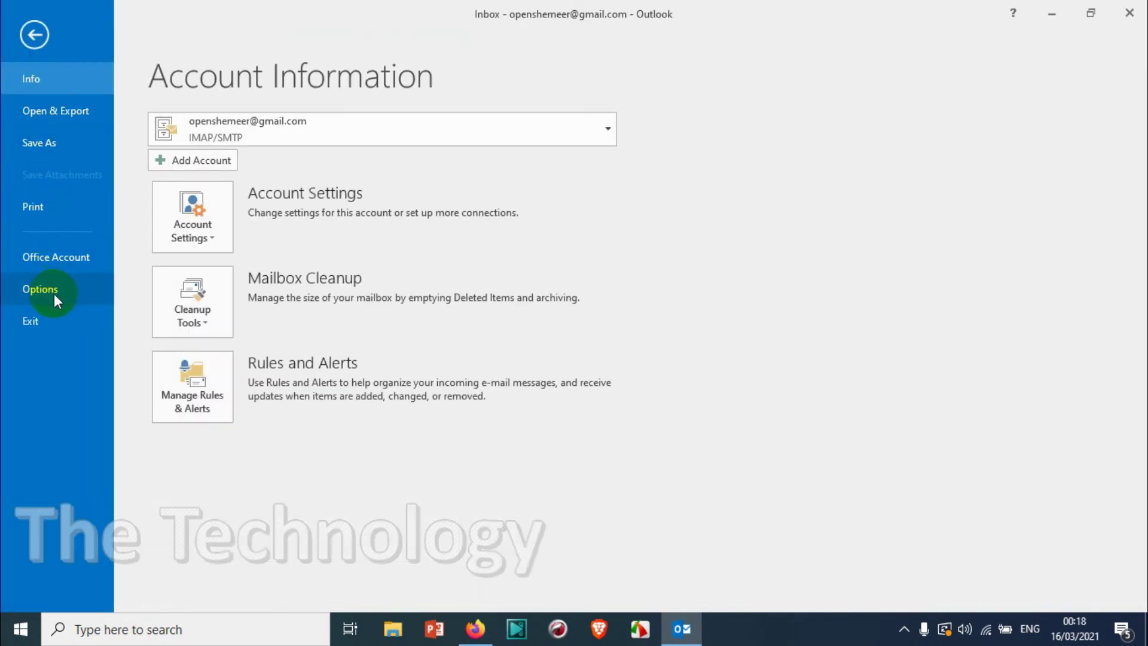
pyautogui.click(53, 292)
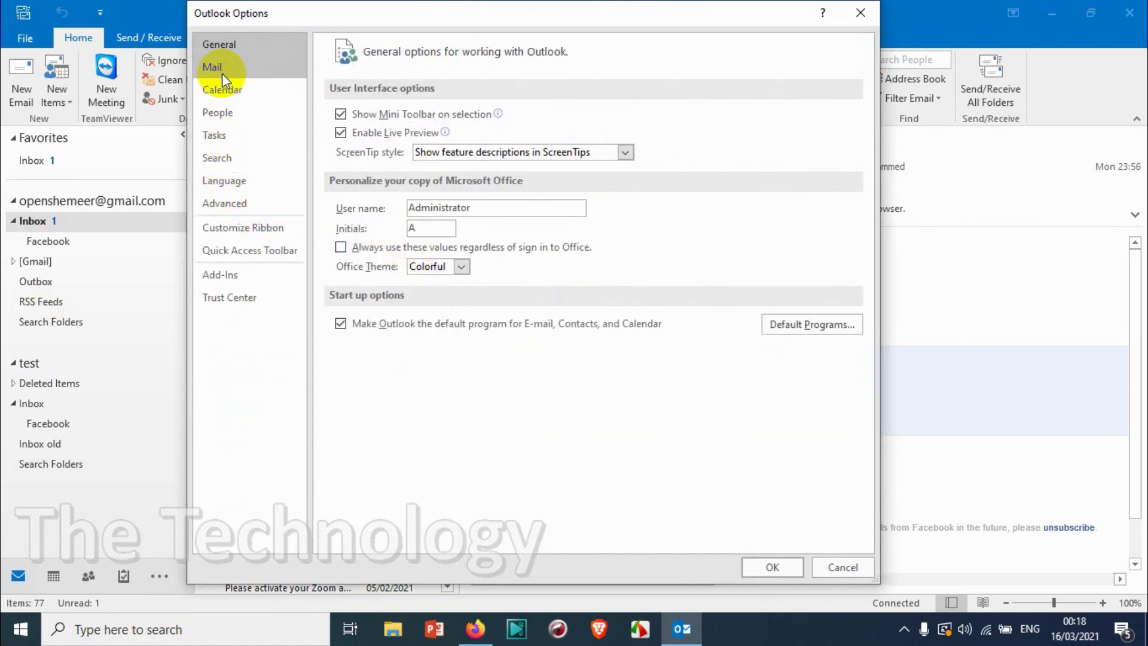
# - In Mail options, switch the compose format back to HTML and apply with OK
pyautogui.click(222, 70)
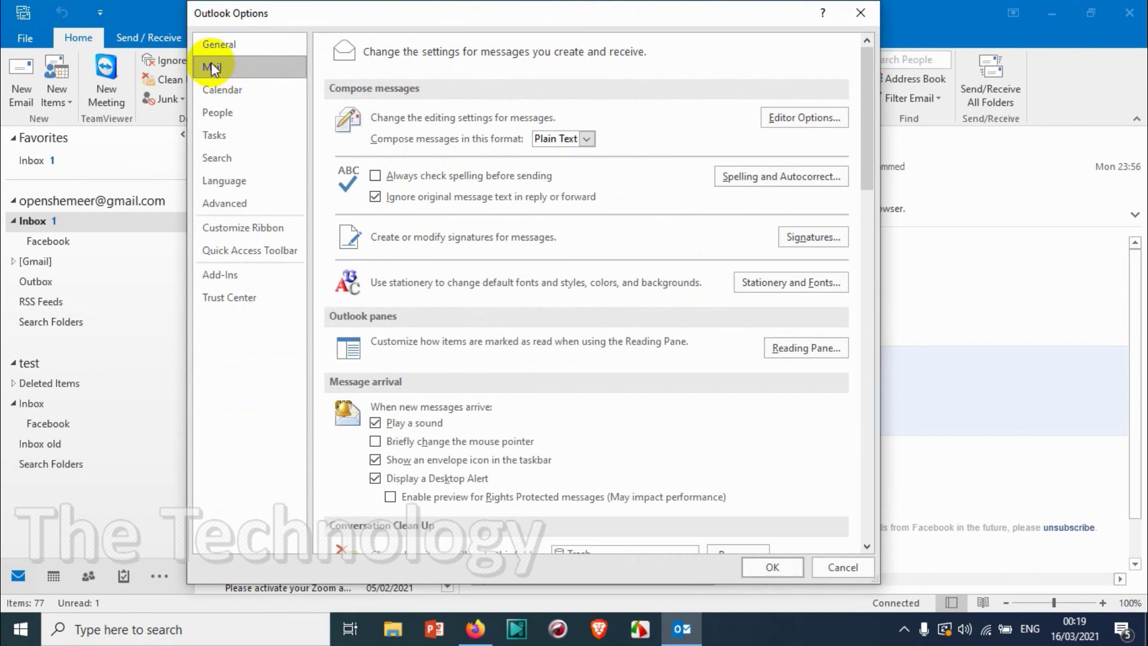
pyautogui.click(588, 139)
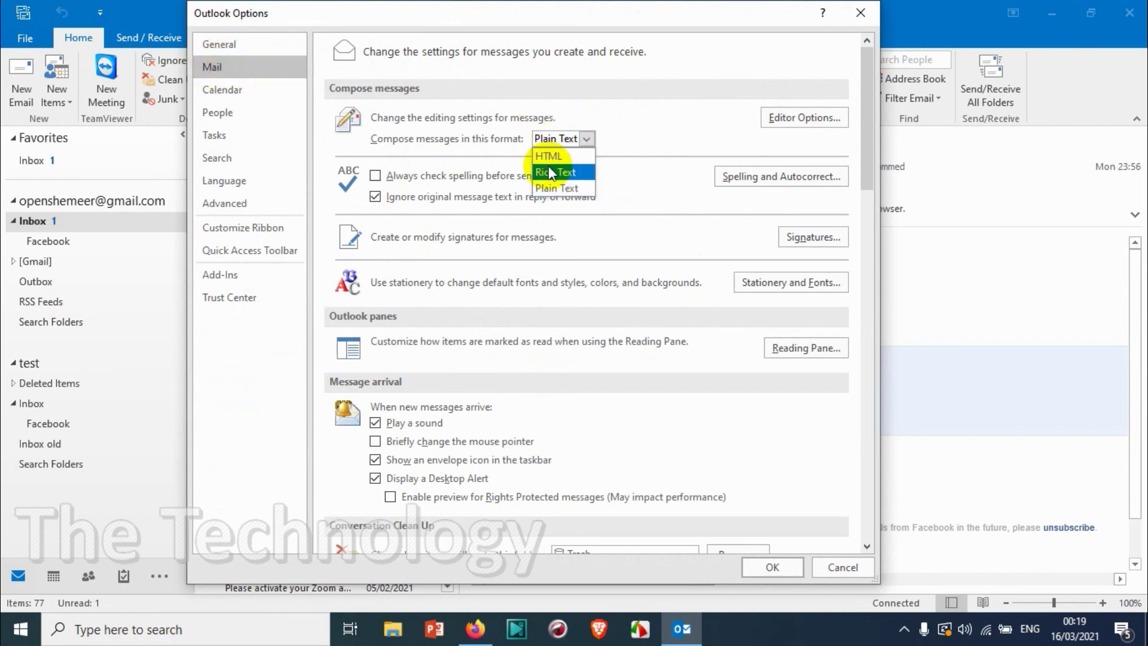
pyautogui.click(547, 156)
pyautogui.click(743, 563)
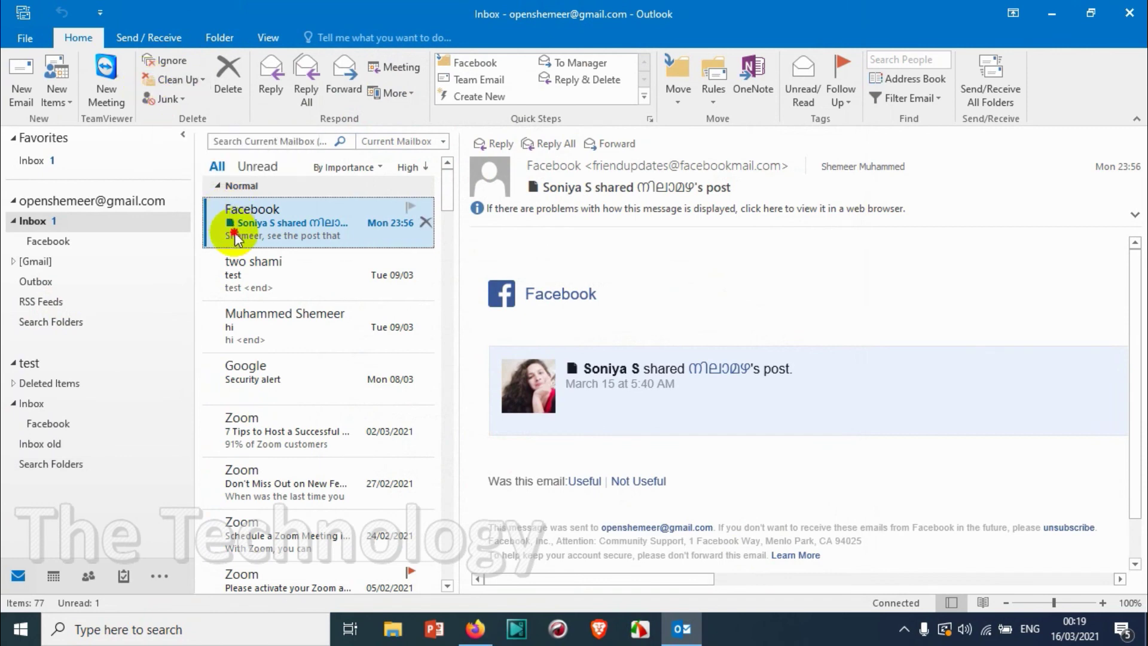
# - Open the two shami test message from the inbox message list
pyautogui.click(255, 263)
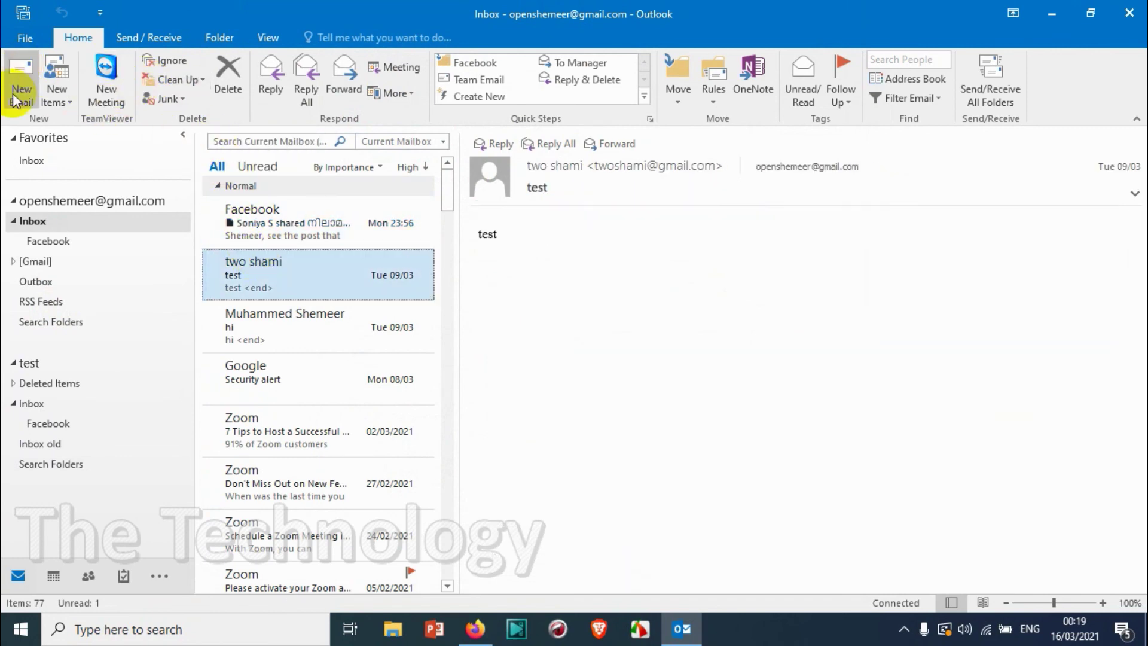